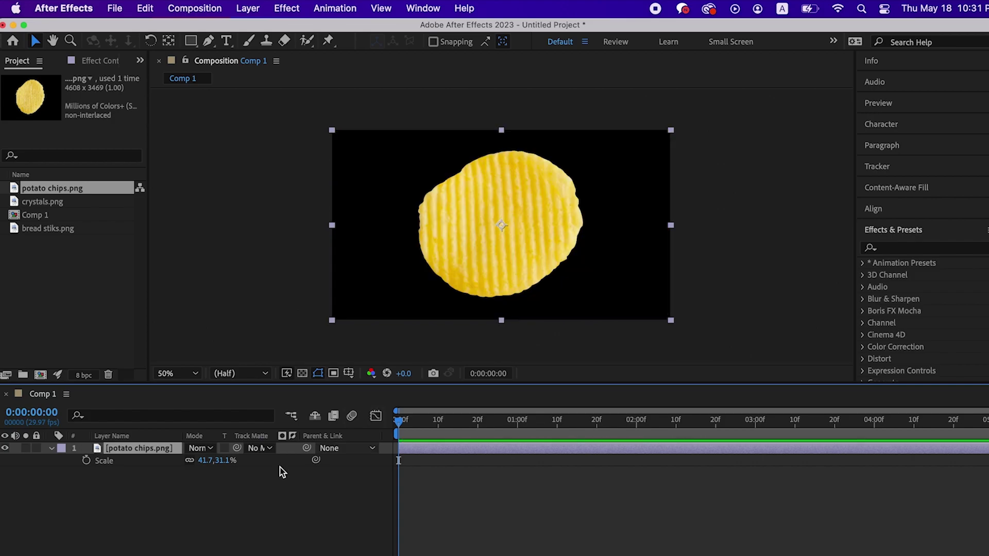
Pre-compose the potato chips.png layer as a new composition named "@1", leaving all attributes in Comp 1
left_click(140, 449)
right_click(153, 449)
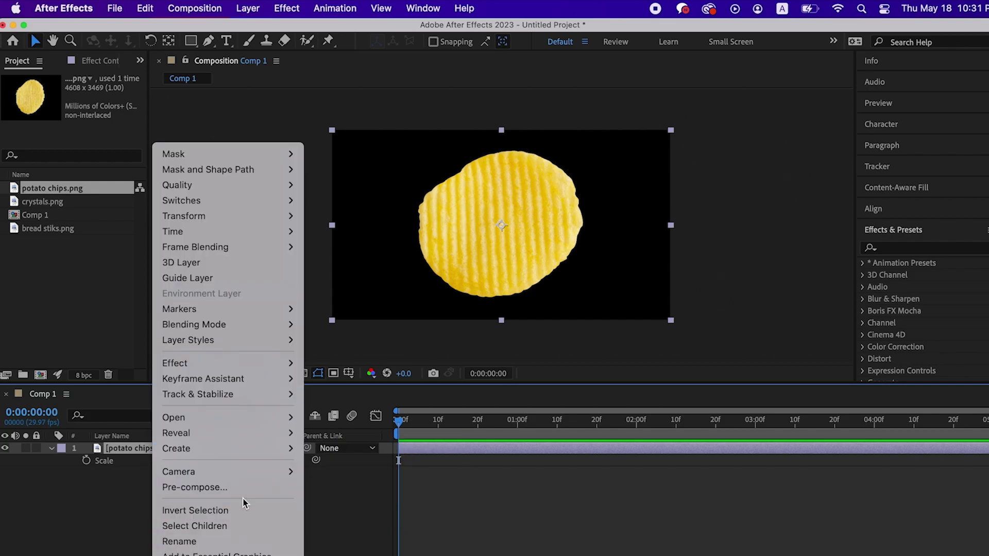
left_click(231, 490)
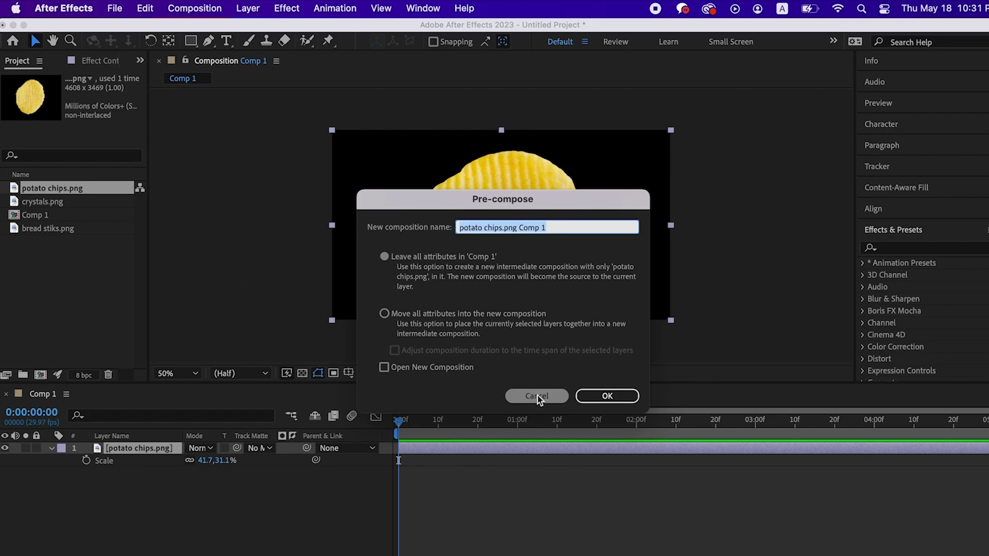
type("@1")
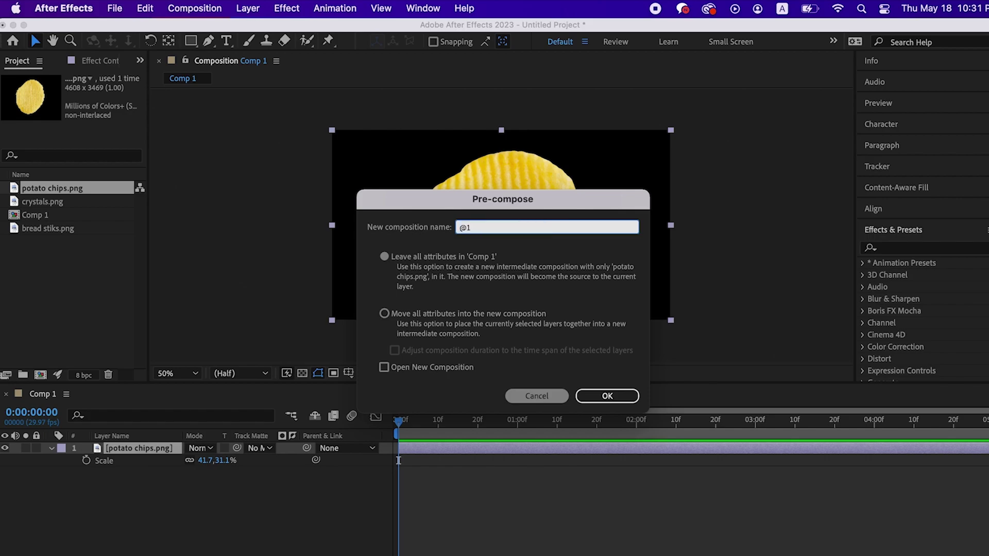
left_click(426, 257)
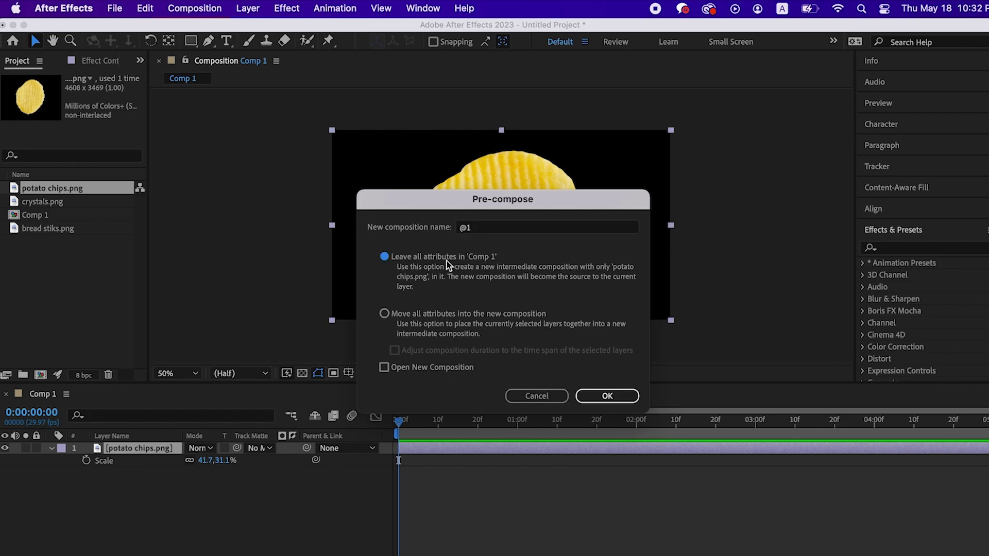
left_click(603, 398)
Scale down the potato chips.png layer inside the @1 composition, save the project and return to Comp 1
left_click(51, 246)
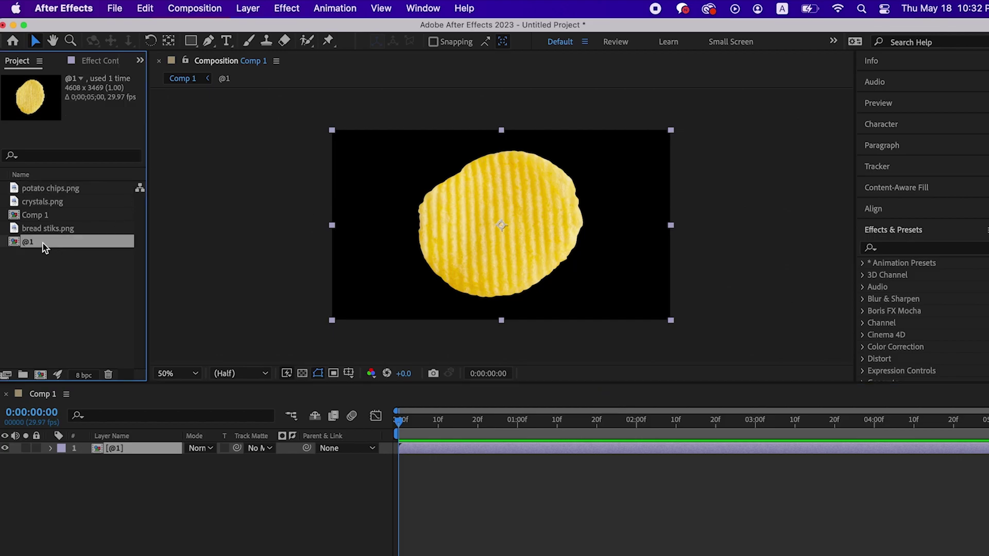
double_click(42, 243)
key("comma")
key("comma")
key("comma")
key("comma")
key("r")
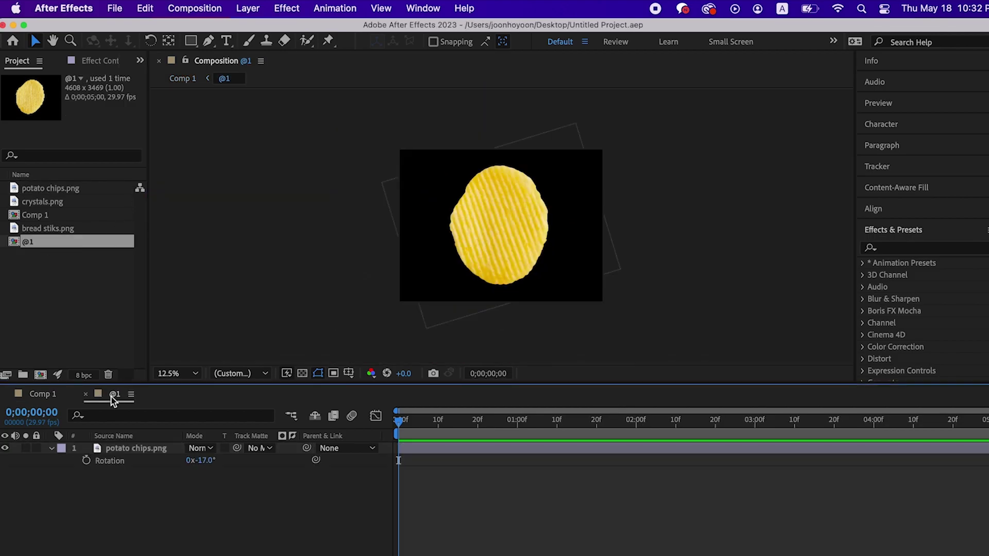
left_click_drag(208, 460, 196, 460)
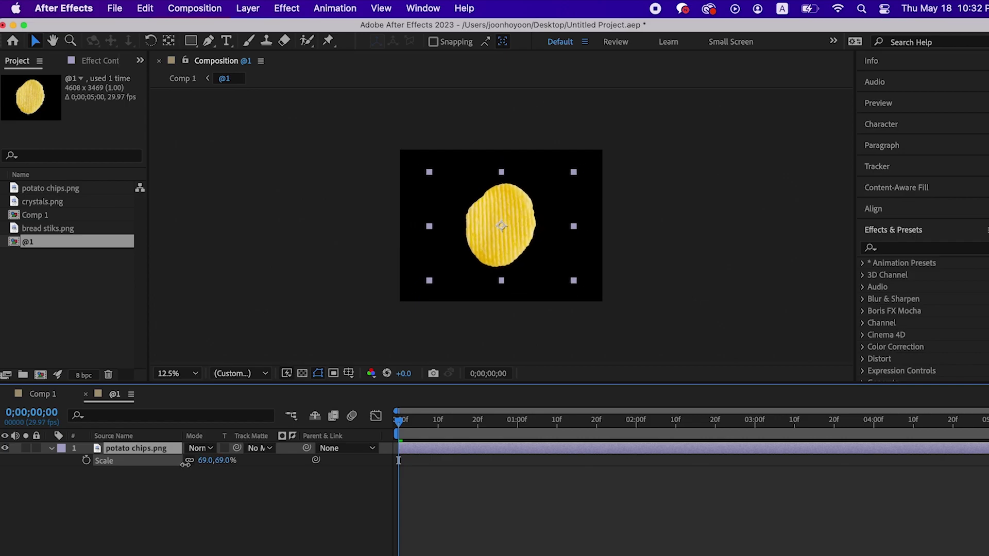
key("super+s")
left_click(45, 394)
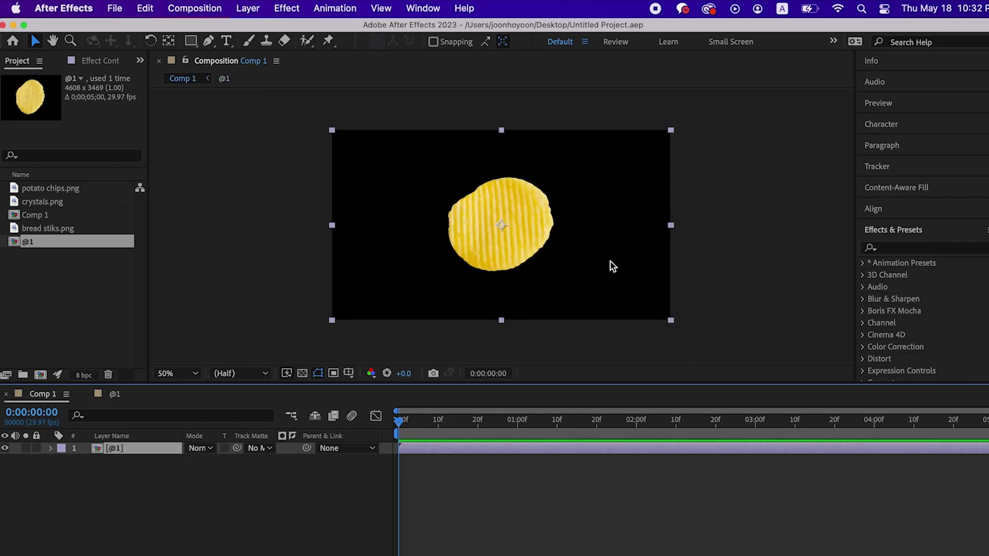
left_click(717, 284)
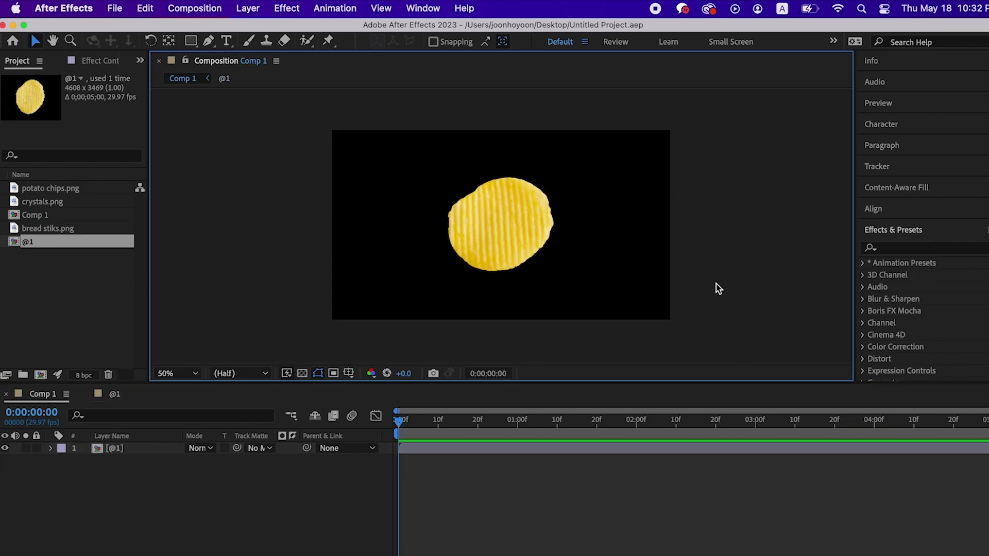
Try to move the potato chips.png layer down inside the @1 composition to a Y position of about 1978.5
double_click(489, 245)
left_click(155, 448)
key("p")
left_click_drag(222, 460, 317, 453)
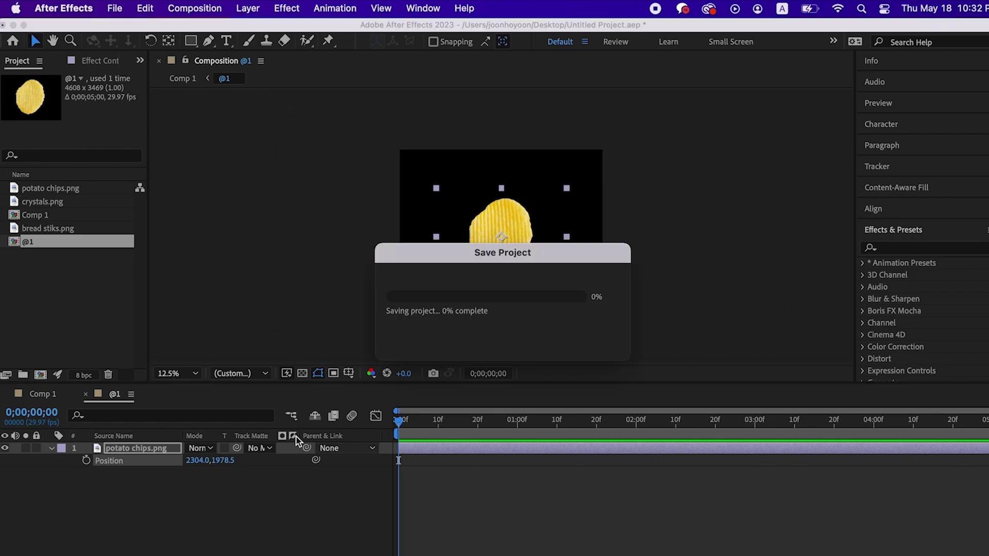
left_click(37, 394)
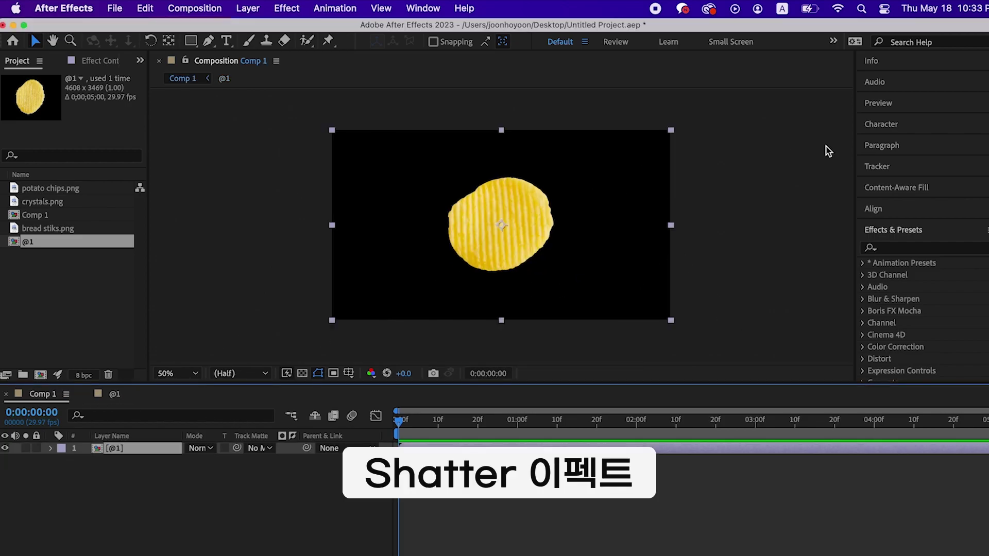
Apply the Shatter effect to the @1 layer in Comp 1
left_click(912, 250)
type("shatter")
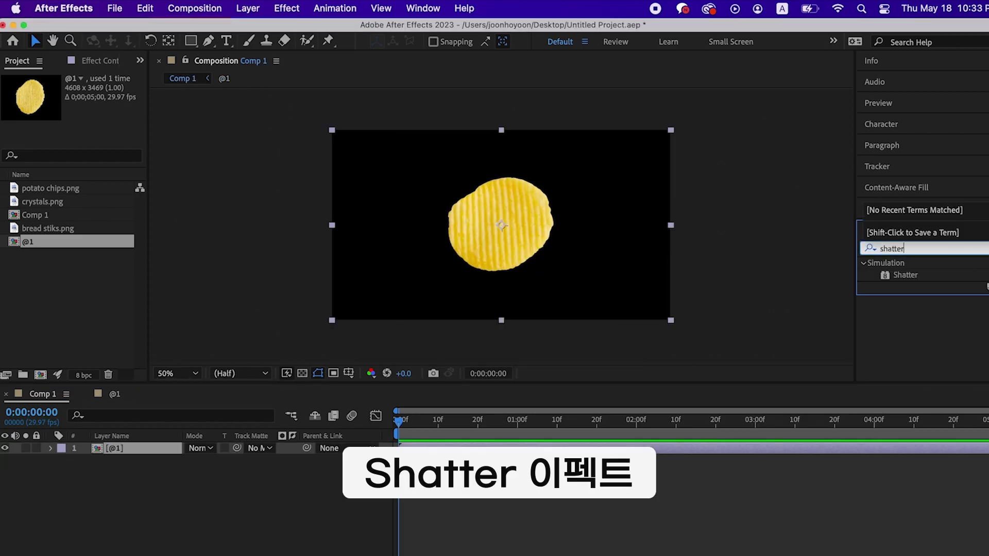
left_click(915, 276)
left_click_drag(910, 278, 149, 452)
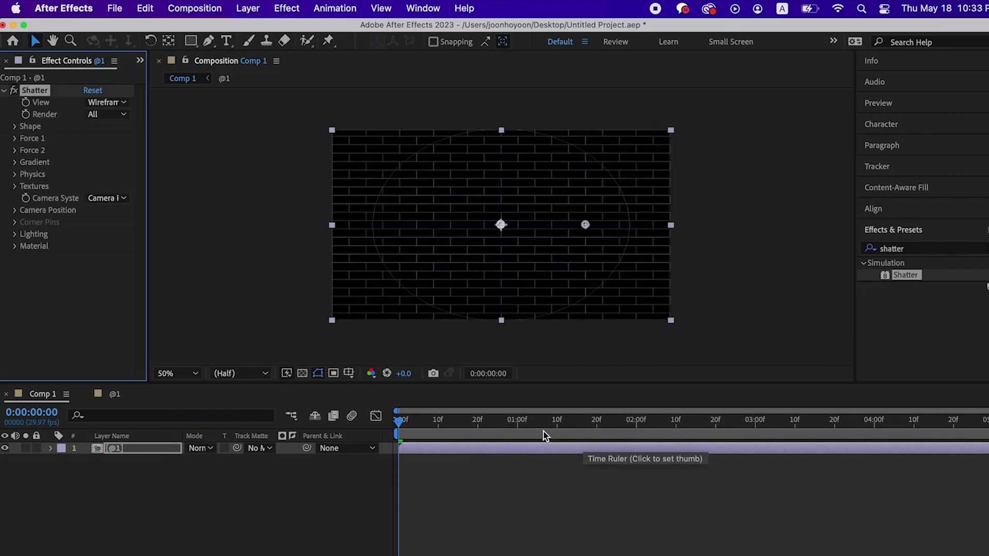
End the Comp 1 work area at about 2 seconds and preview the default shatter animation
left_click(636, 420)
key("n")
left_click_drag(636, 420, 391, 428)
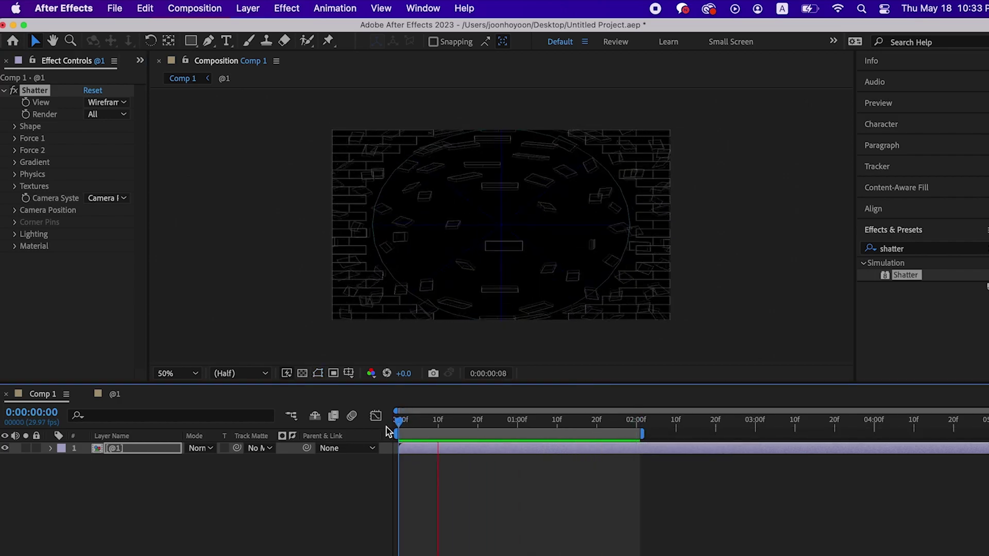
key("space")
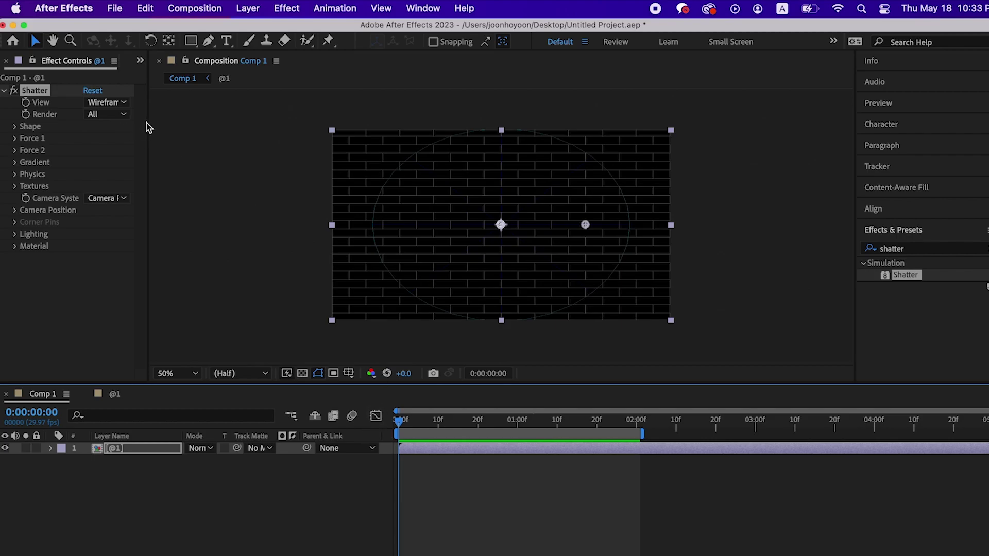
Widen the effect settings area, set the Shatter view to Rendered and preview the breaking chip
left_click_drag(149, 125, 229, 124)
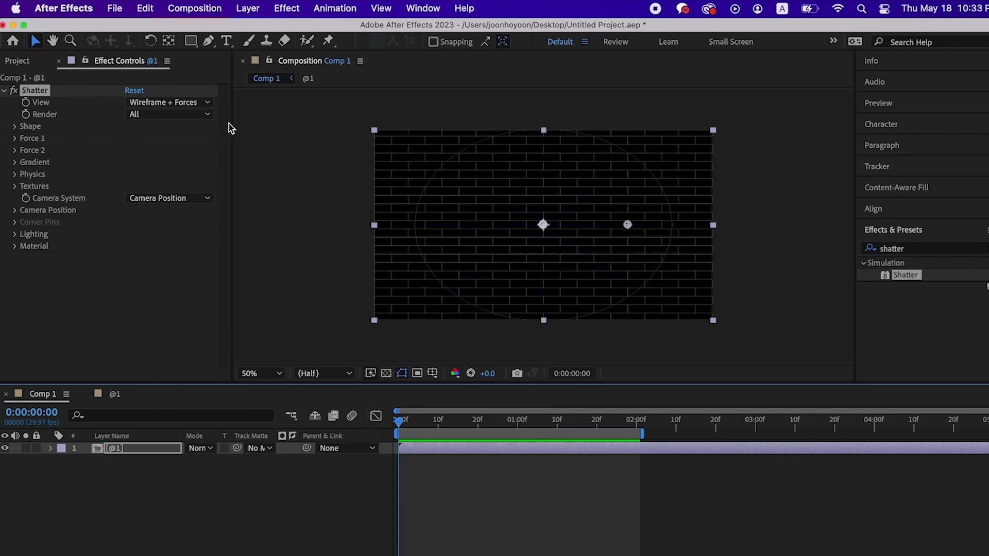
left_click(205, 103)
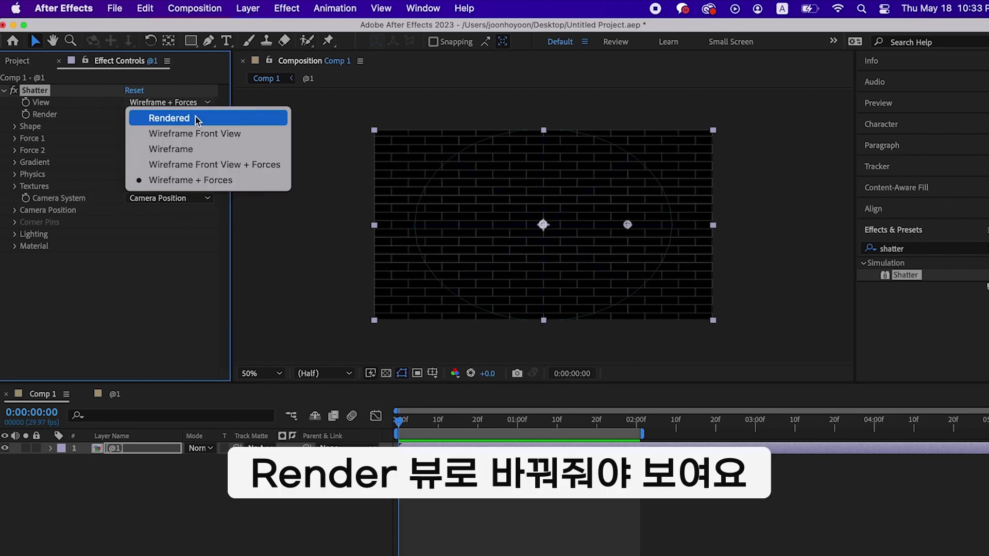
left_click(198, 119)
left_click(419, 421)
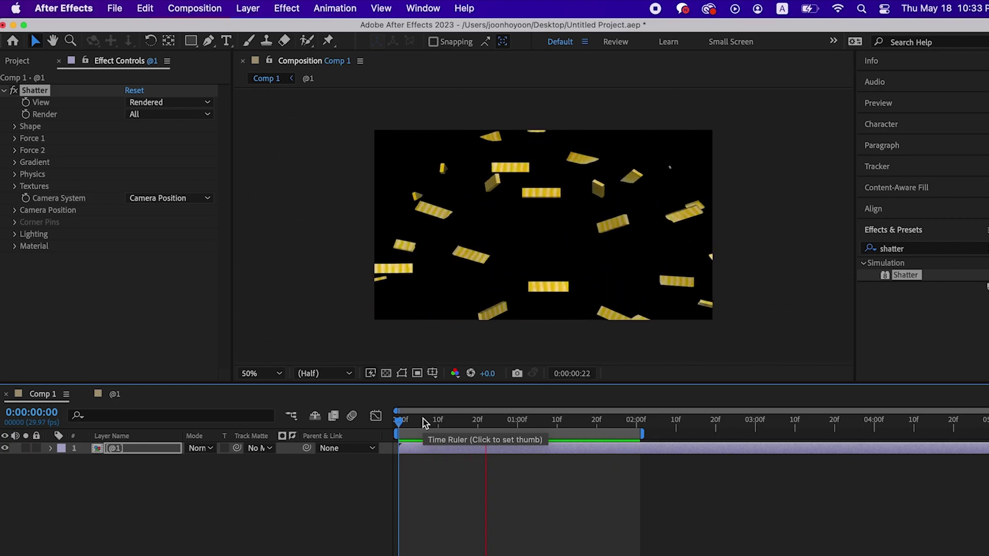
key("space")
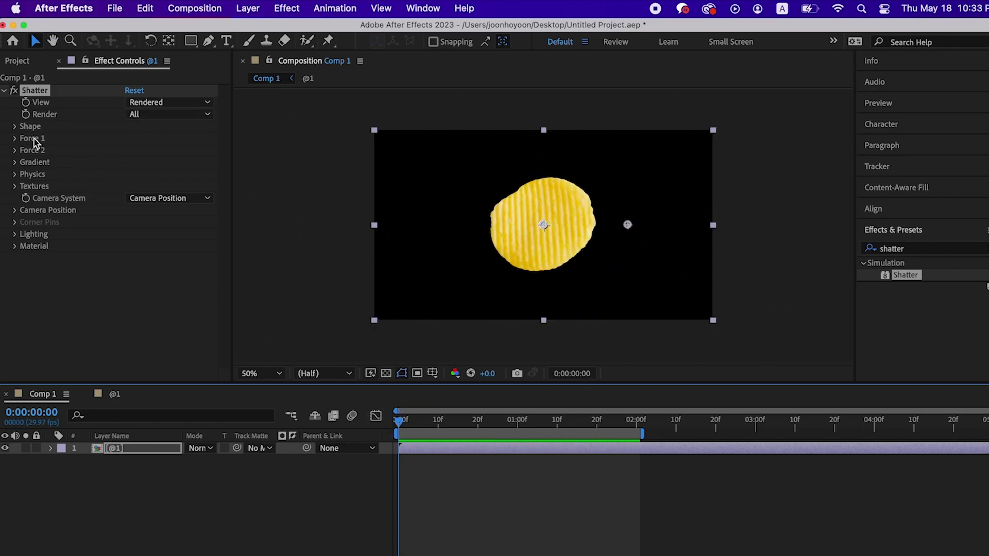
Try the Eggs and Planks patterns for the Shatter shape, checking how the chip breaks in the first frames
left_click(15, 126)
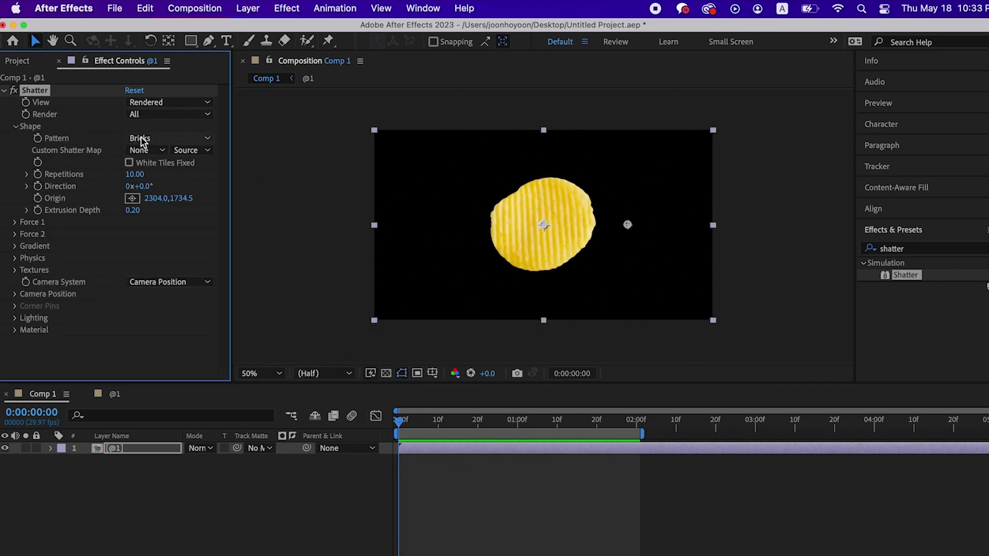
left_click(167, 138)
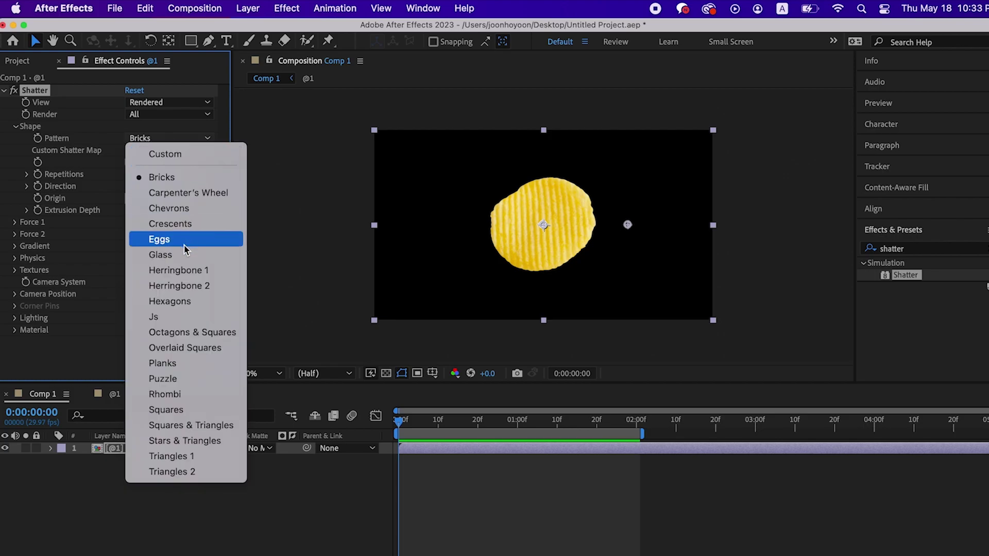
left_click(184, 240)
mouse_move(399, 422)
left_mouse_down()
mouse_move(454, 429)
mouse_move(406, 424)
left_mouse_up()
left_click(177, 140)
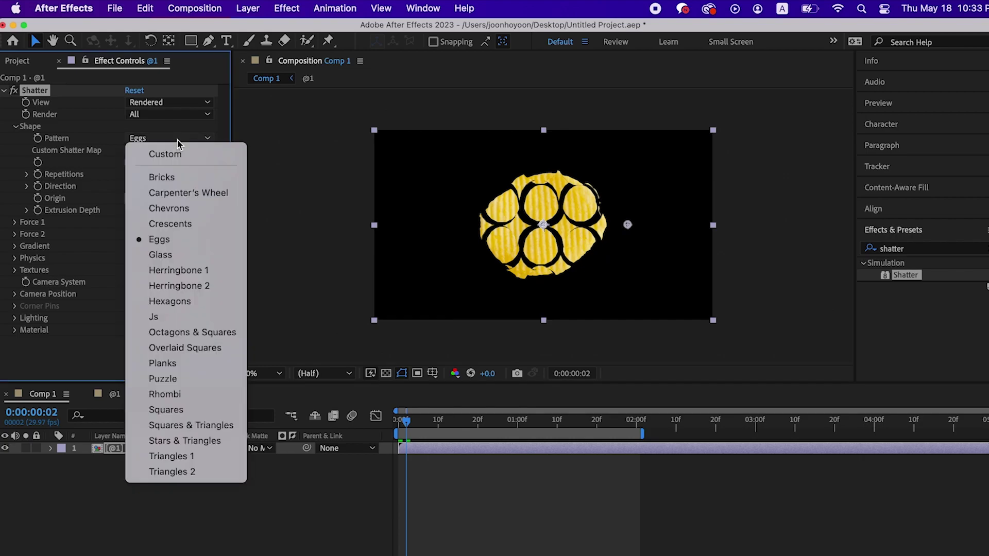
left_click(211, 370)
left_click_drag(435, 427, 399, 426)
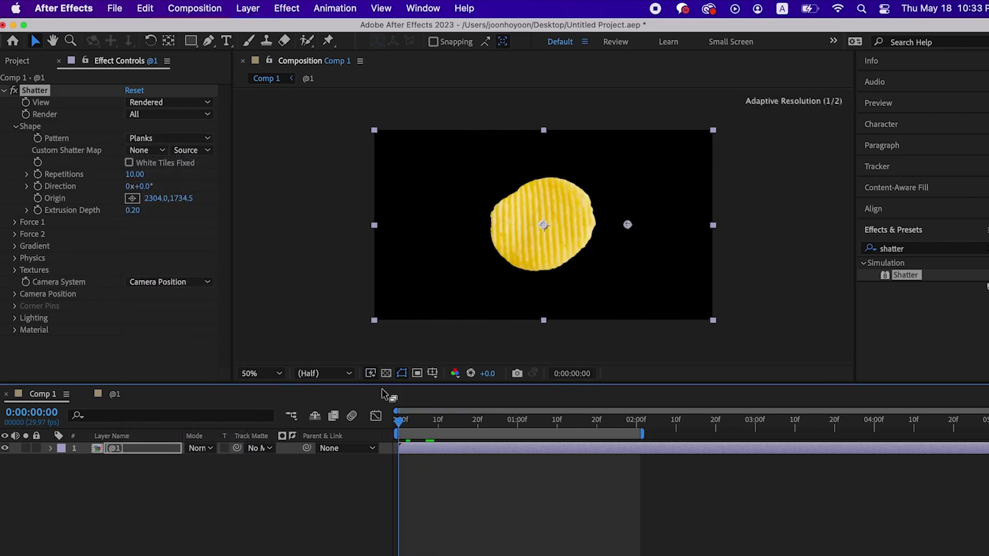
Set the Shatter shape pattern to Glass and preview the animation from the first frame
left_click(152, 138)
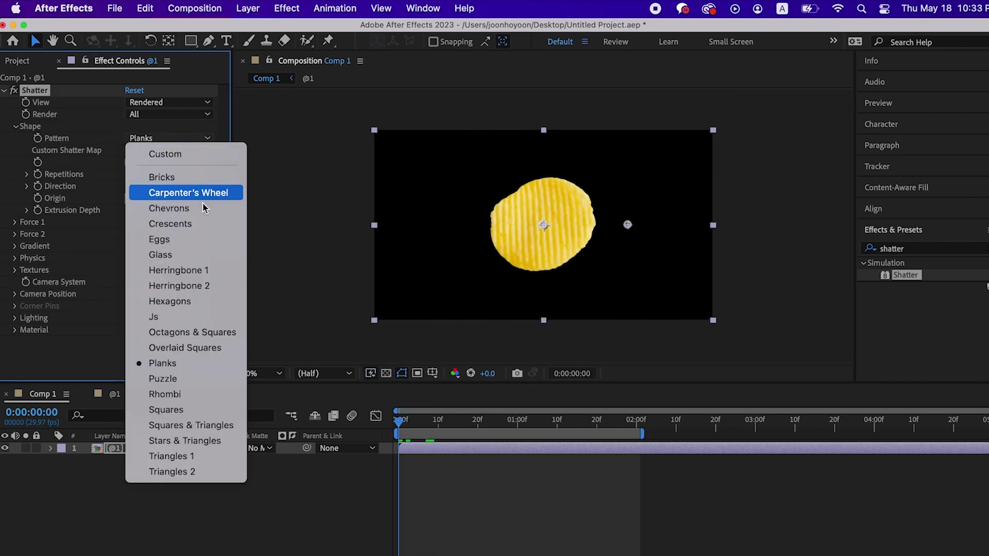
left_click(200, 254)
left_click(383, 433)
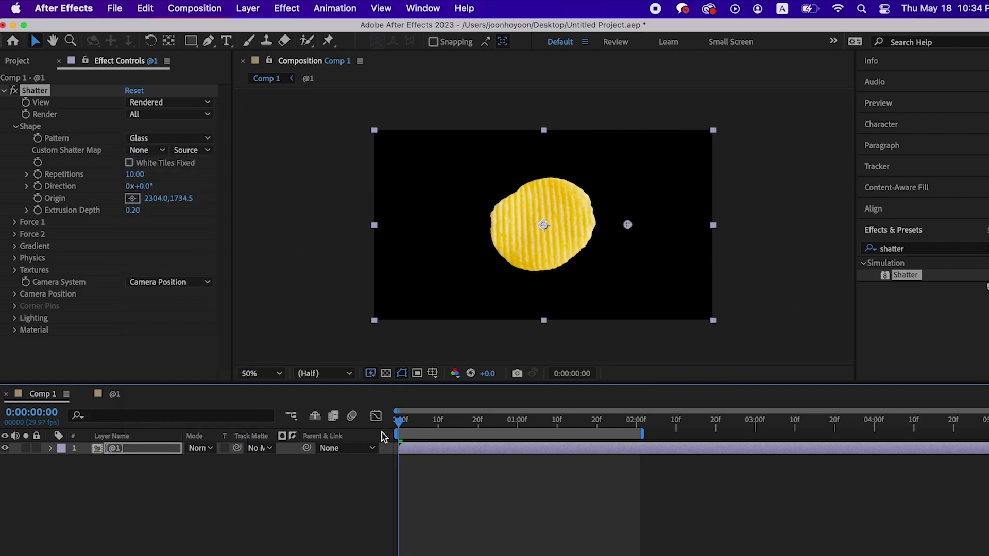
key("space")
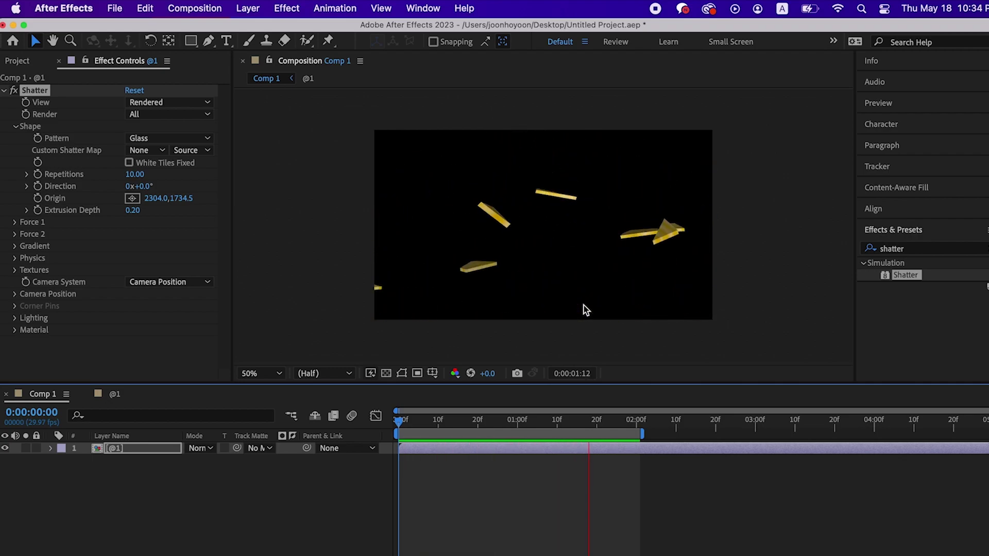
key("space")
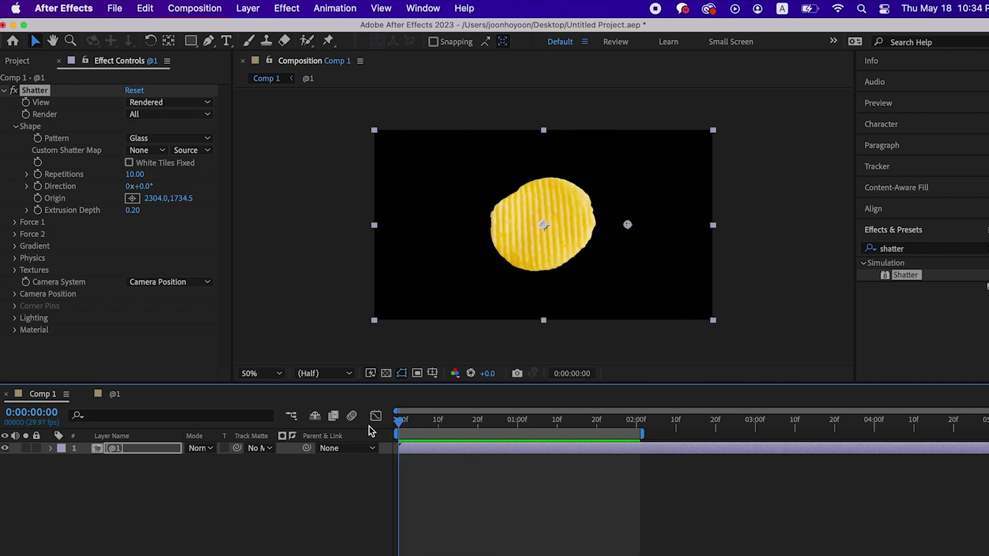
Create a 1920 × 1080 px solid named "mask" above the @1 layer in Comp 1
left_click(65, 200)
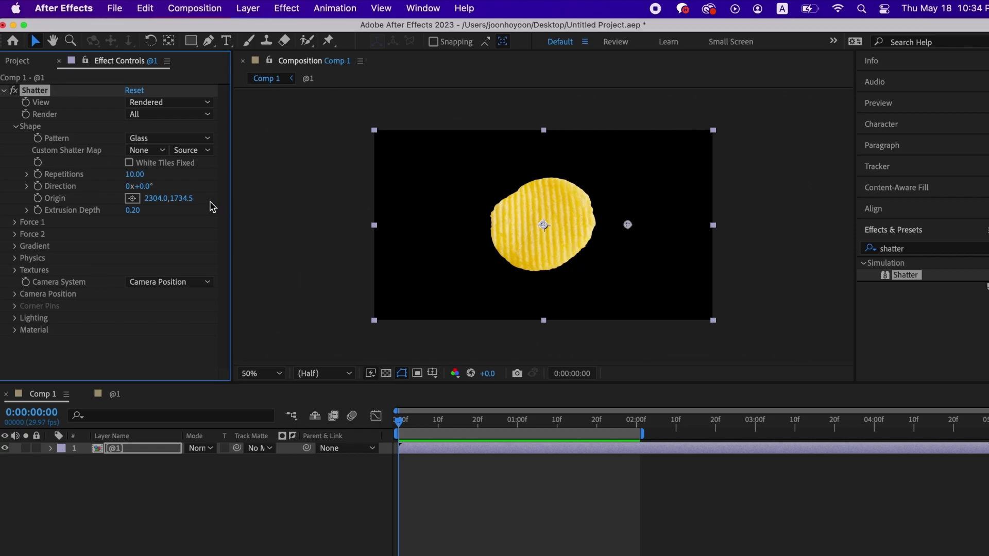
left_click(198, 537)
mouse_move(399, 432)
left_mouse_down()
mouse_move(519, 433)
mouse_move(398, 433)
left_mouse_up()
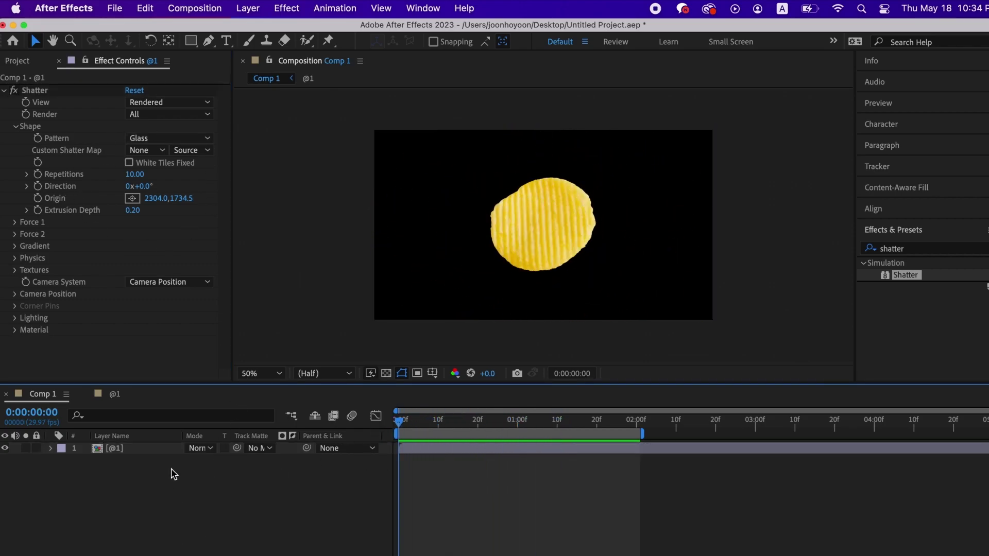
right_click(174, 474)
mouse_move(227, 409)
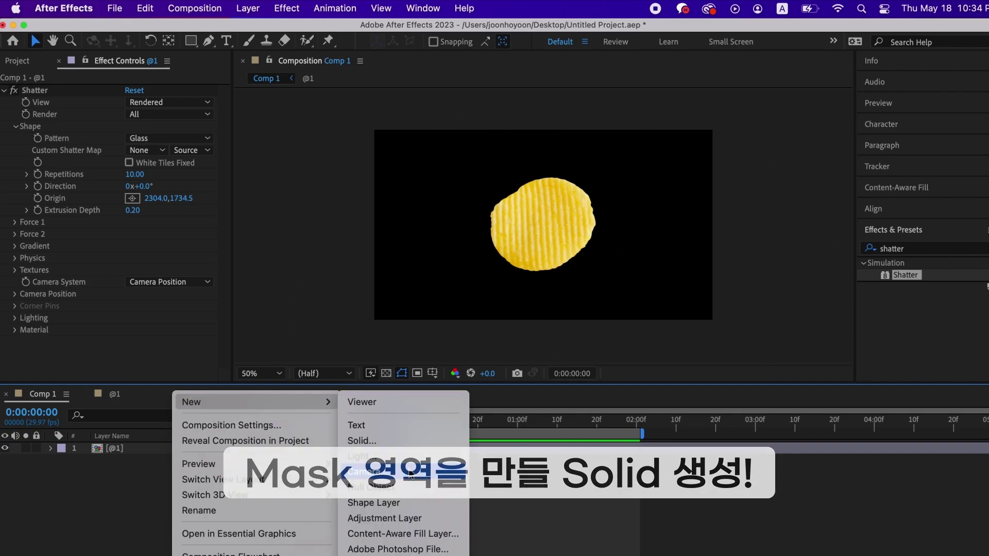
left_click(412, 441)
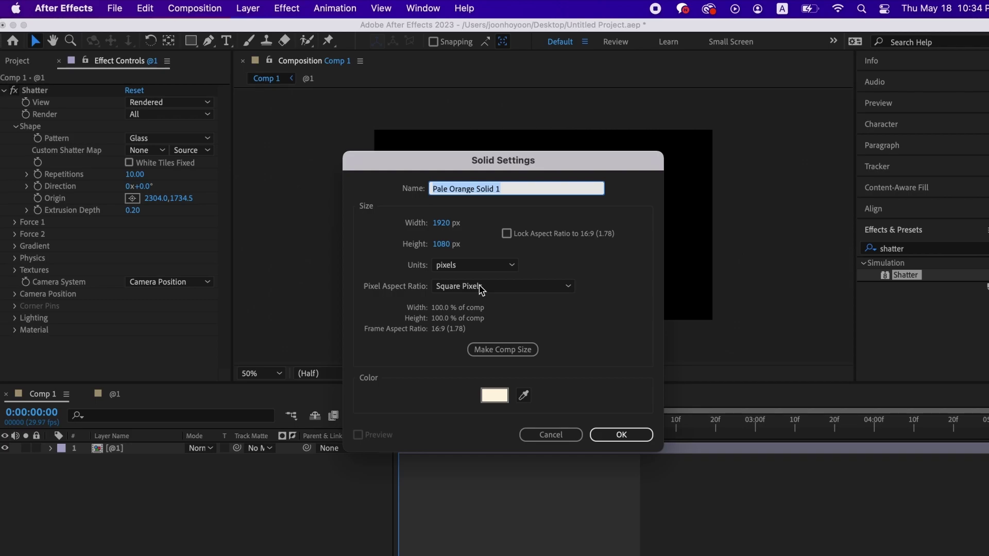
type("mask")
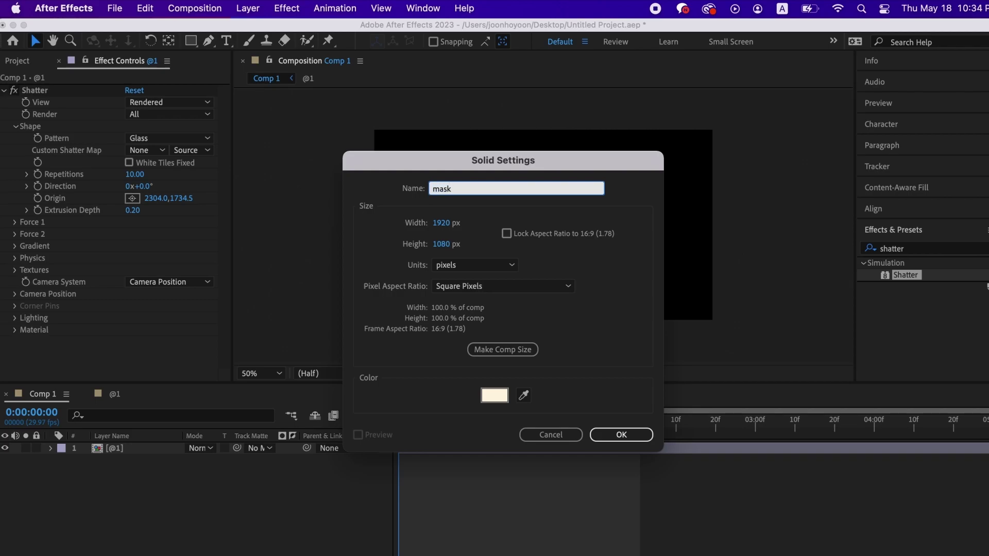
left_click(625, 436)
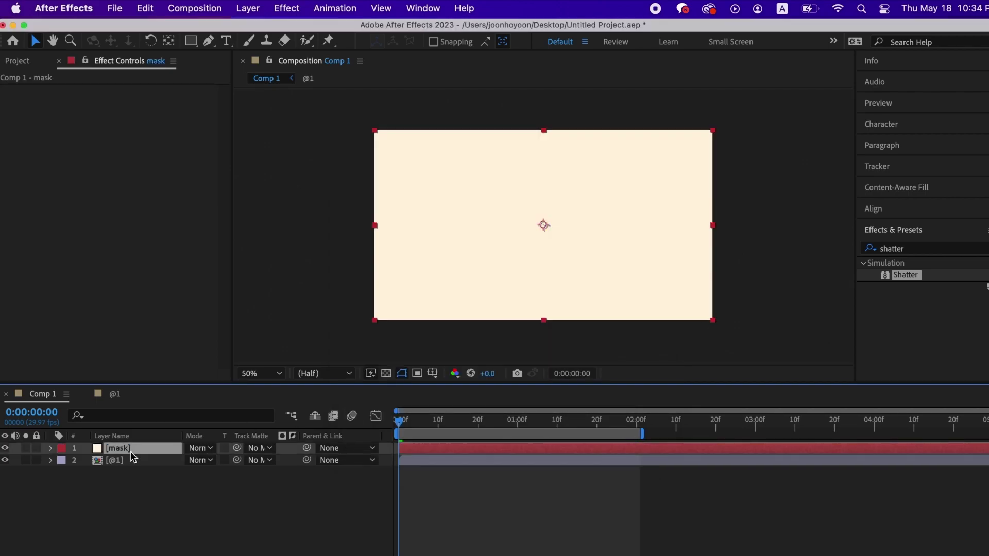
Find the Fill effect, apply it to the mask solid and set its colour to white
left_click(910, 251)
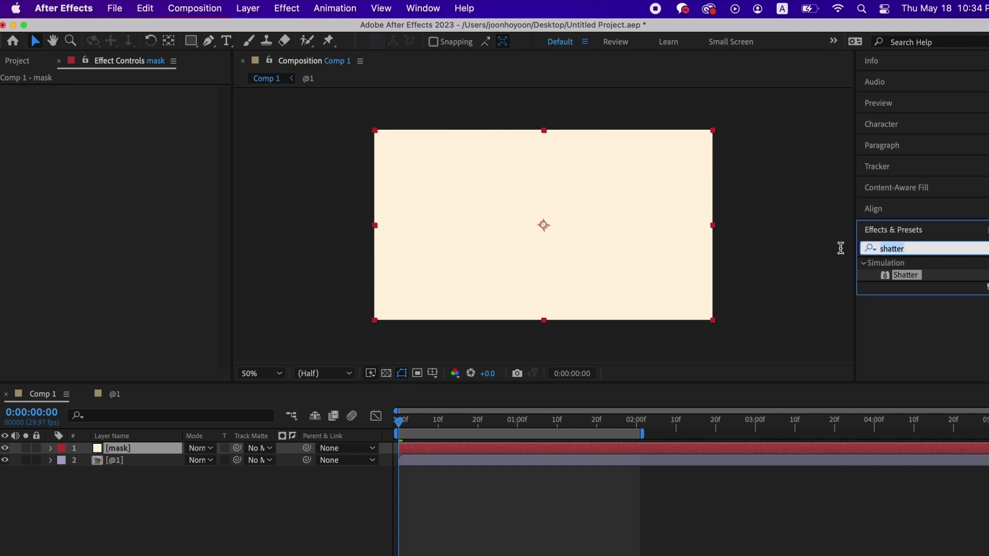
type("fill")
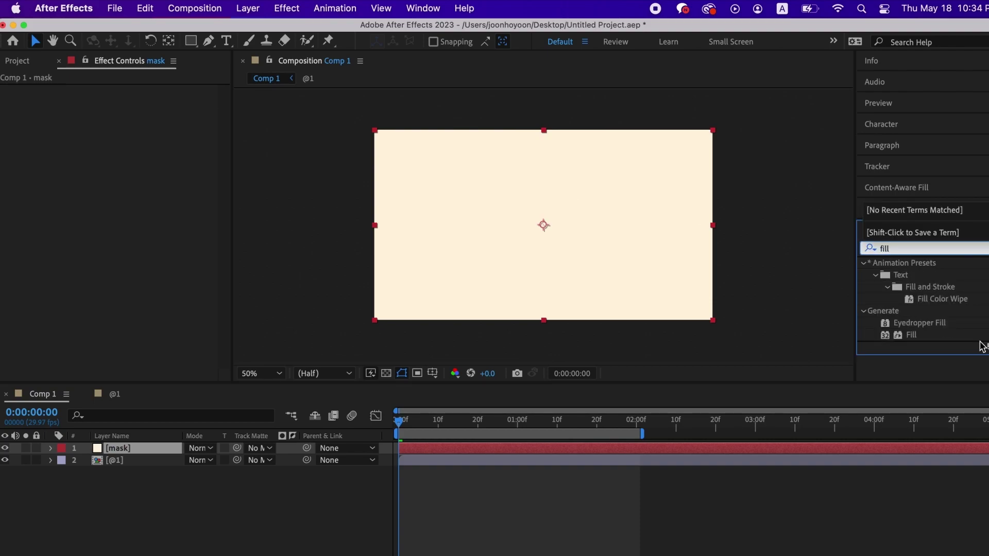
left_click_drag(921, 335, 152, 454)
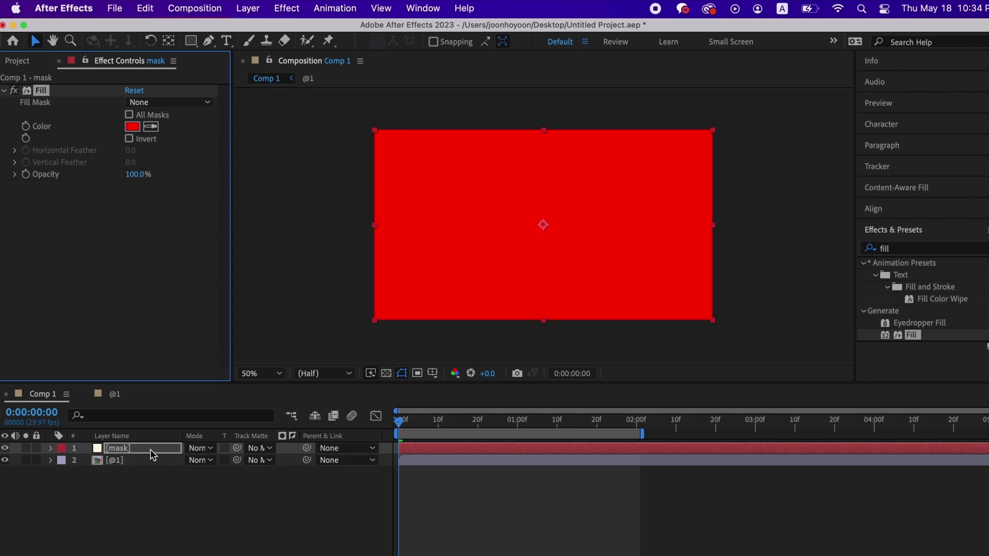
left_click(133, 129)
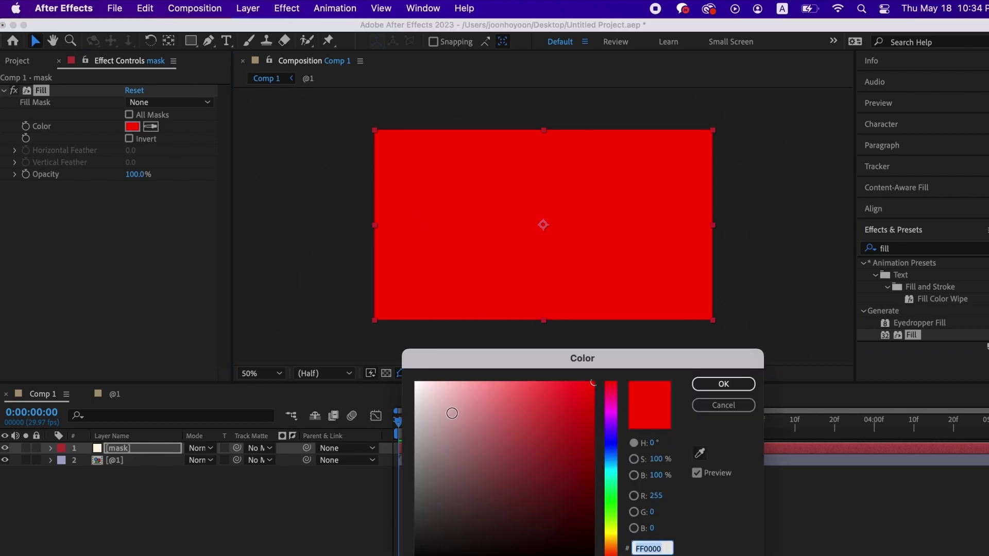
left_click(415, 382)
left_click(727, 387)
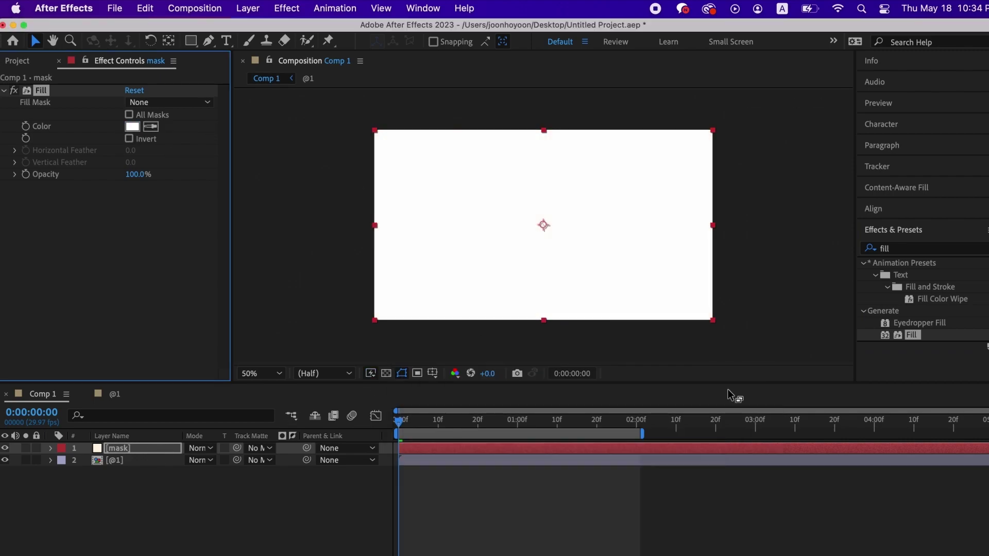
left_click(149, 497)
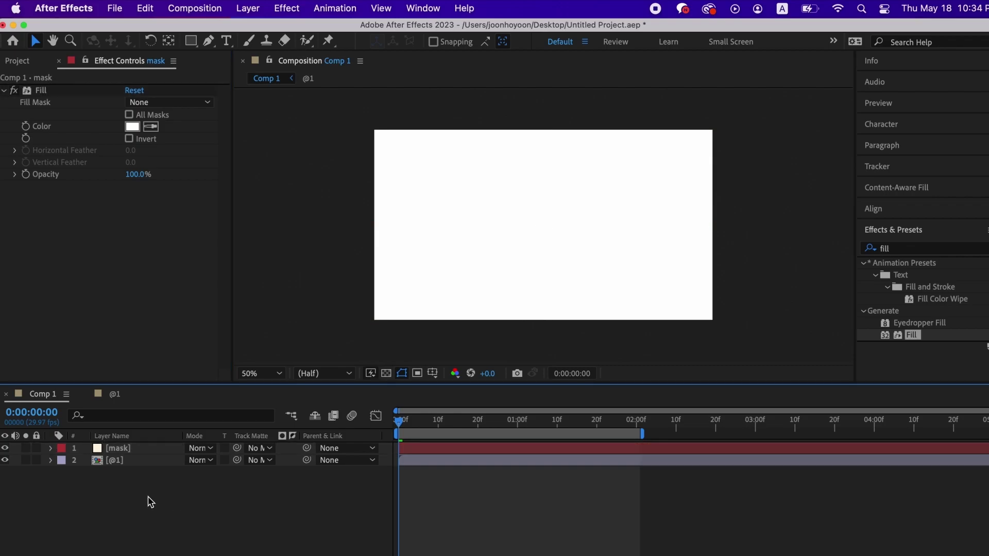
Hide the mask solid and draw a closed four-point Pen tool mask on it over the chip's upper-right part
left_click(145, 447)
left_click(8, 434)
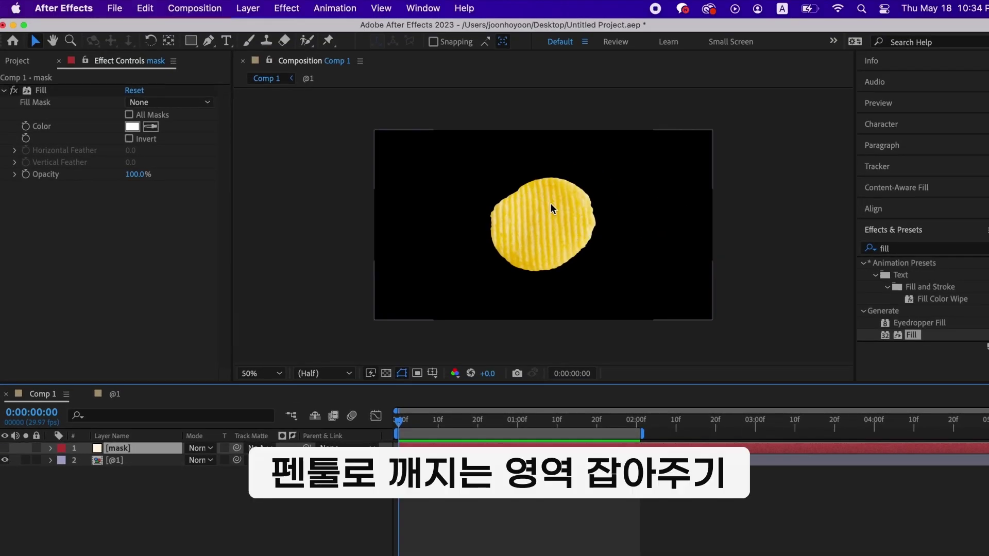
left_click(609, 224)
left_click(622, 166)
left_click(545, 158)
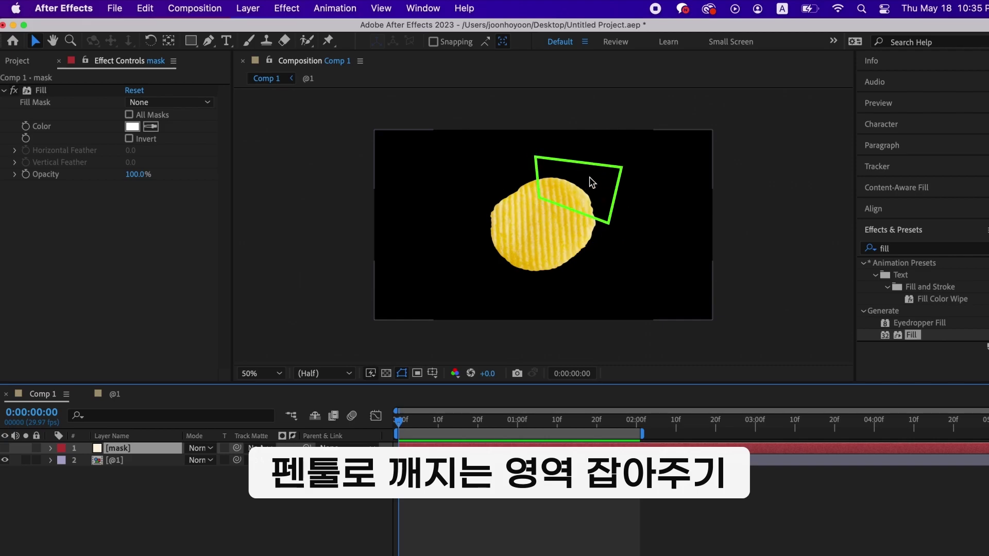
left_click(208, 40)
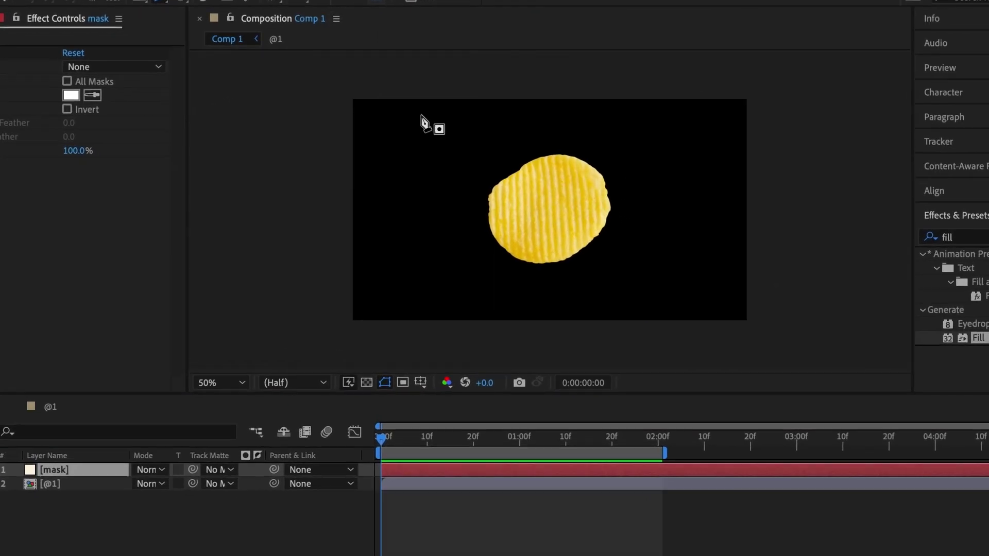
left_click(542, 134)
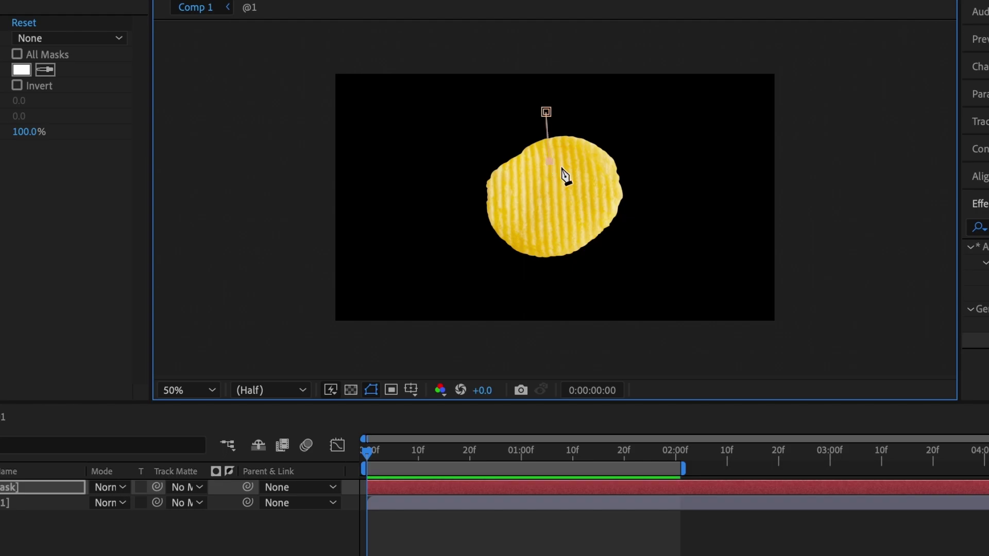
left_click_drag(638, 193, 656, 124)
left_click_drag(546, 112, 547, 102)
left_click_drag(551, 160, 537, 161)
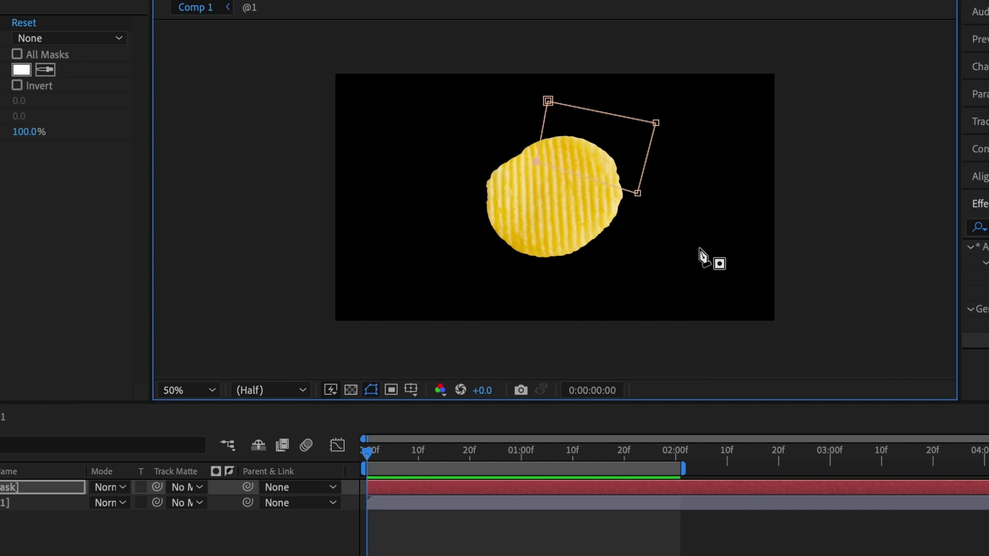
With the mask solid shown, extend the mask shape's two lower corners outward across the chip, and hide the solid again
left_click(5, 450)
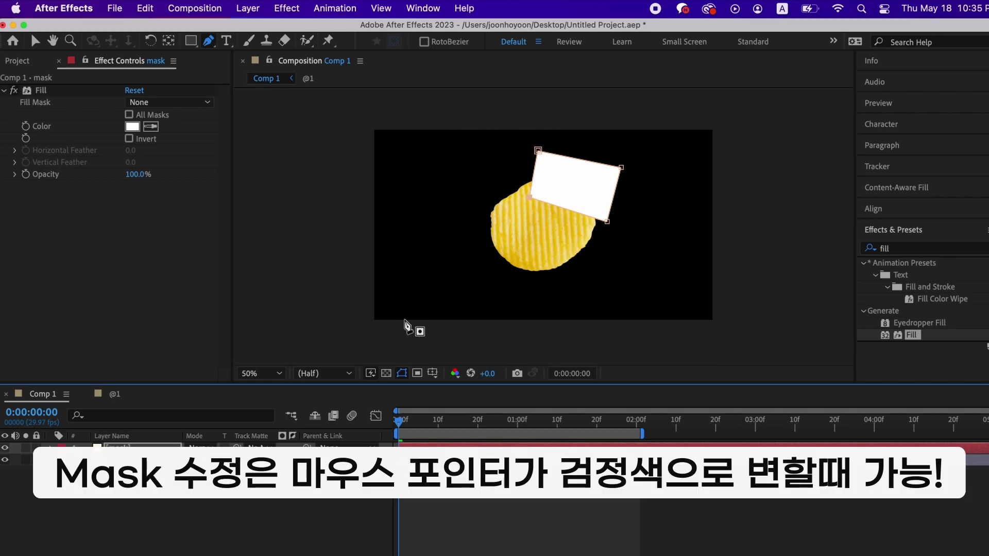
left_click_drag(533, 197, 506, 189)
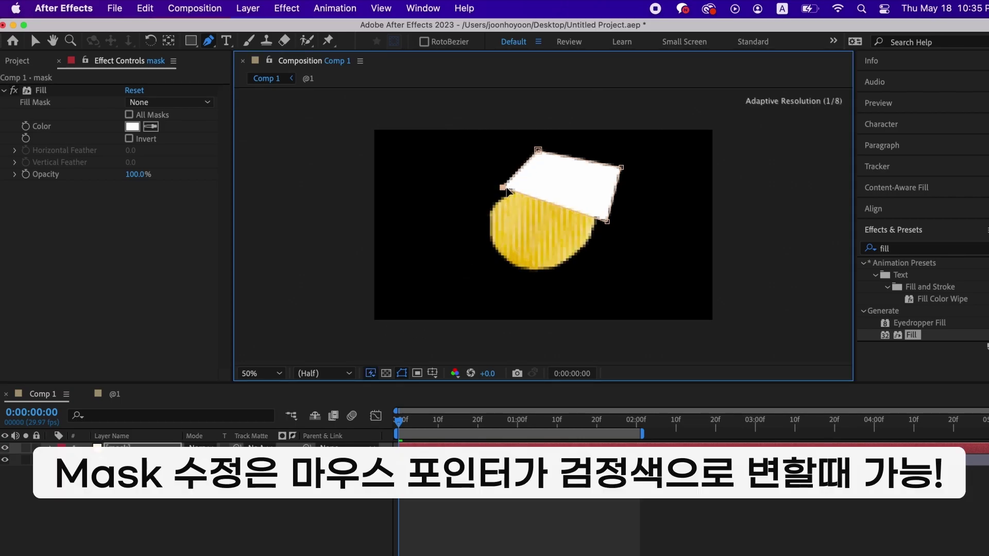
left_click_drag(608, 221, 610, 228)
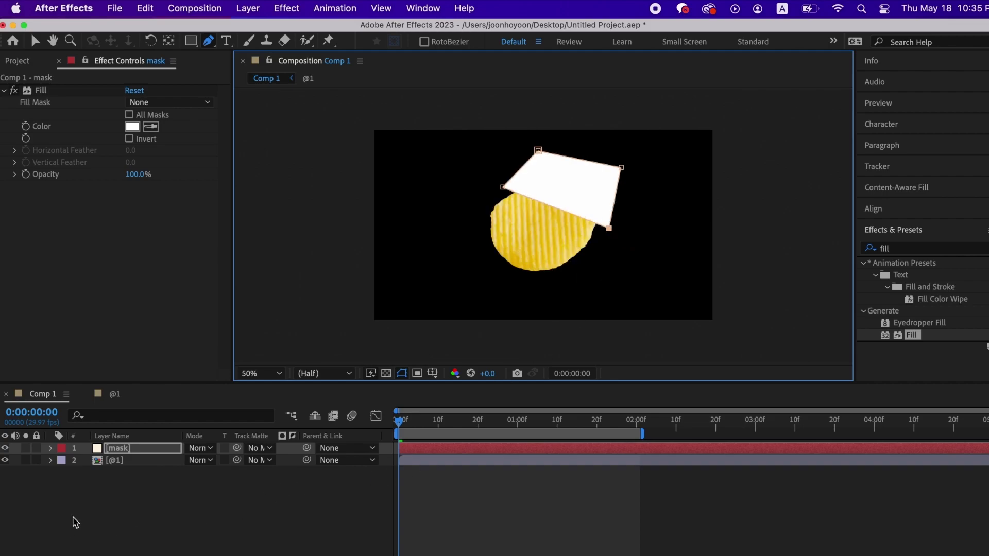
left_click(160, 494)
left_click(118, 449)
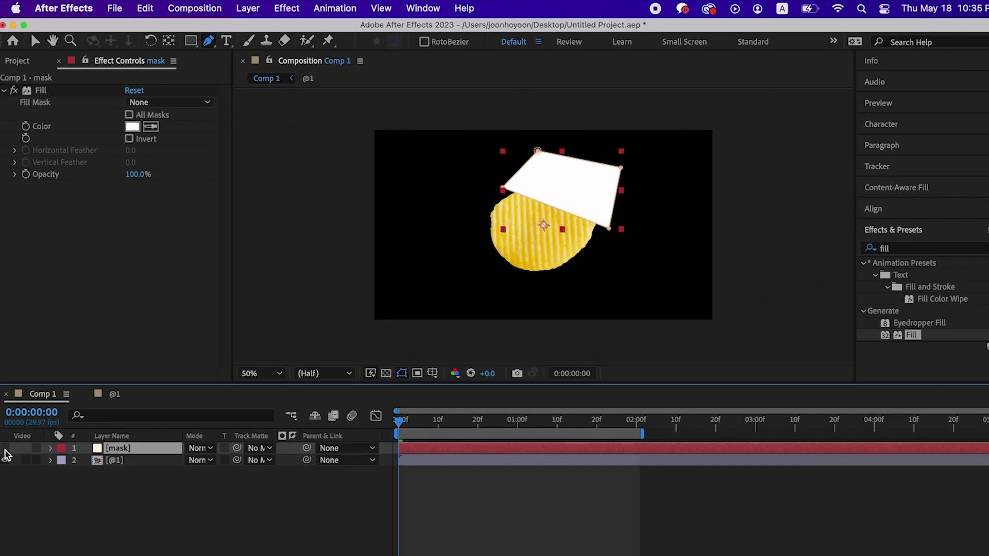
left_click(5, 448)
Set the Gradient Layer of the @1 layer's Shatter effect to 1. mask, using Effects & Masks as the source
left_click(139, 462)
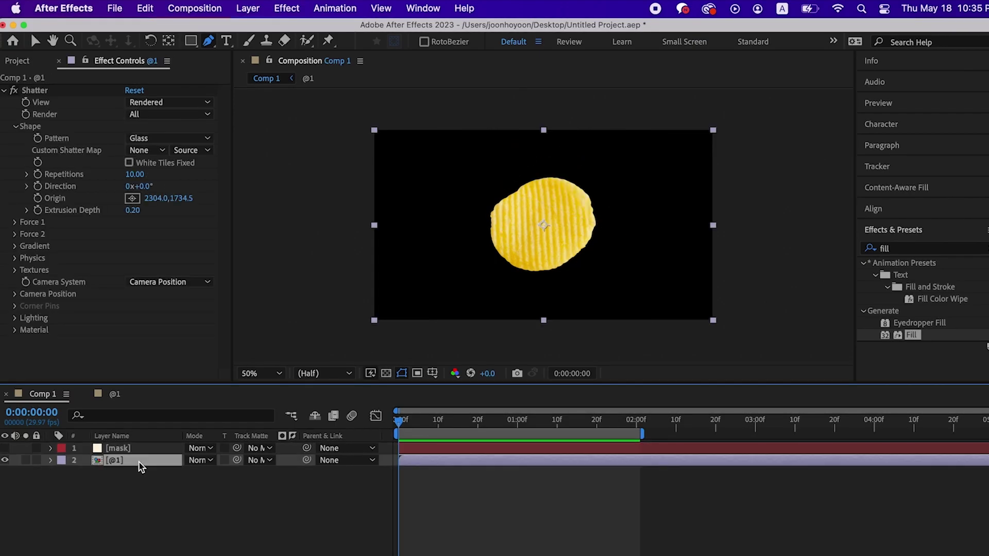
left_click(15, 247)
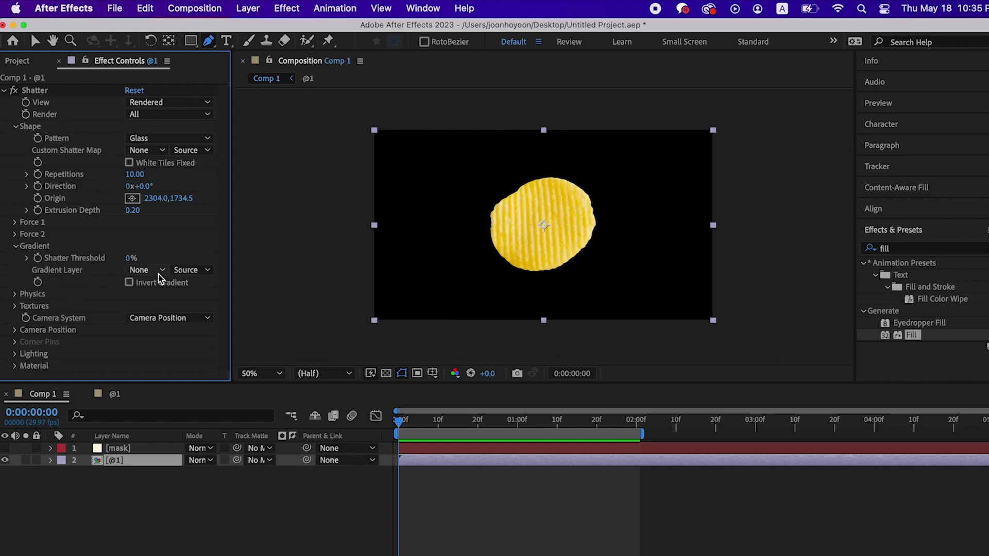
left_click(158, 273)
left_click(157, 309)
left_click(201, 270)
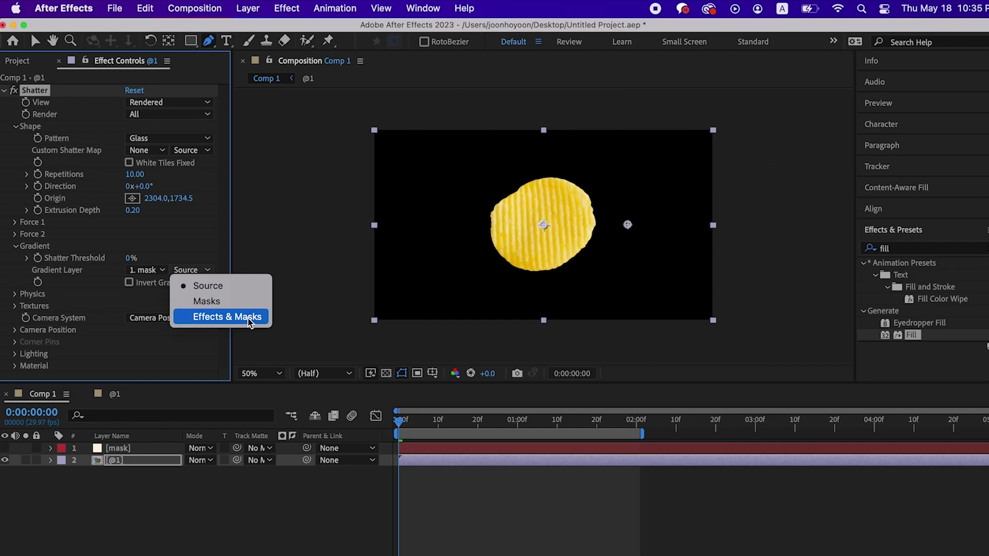
left_click(248, 319)
Set the Shatter Threshold to 1% and preview the partial break of the chip
left_click(129, 259)
type("1")
key("Return")
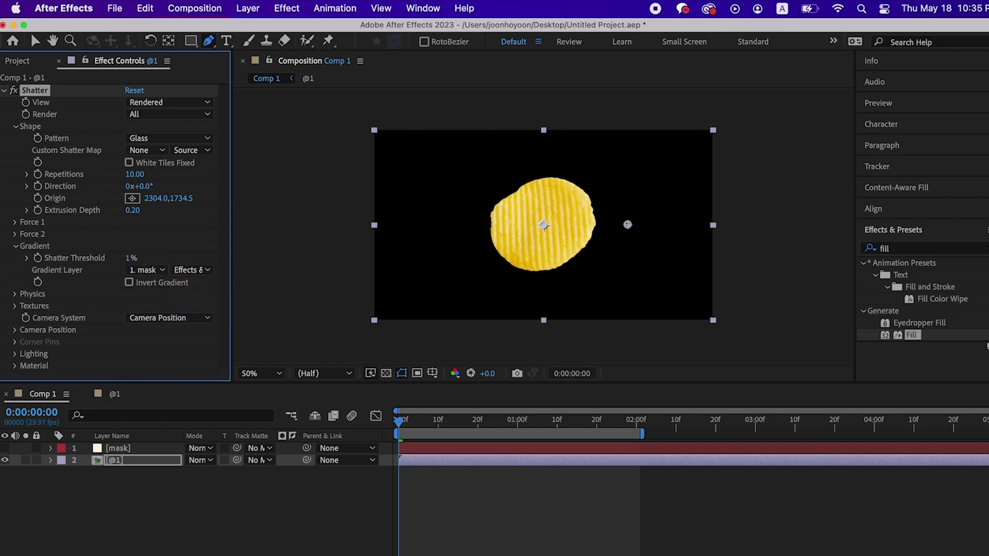
left_click(289, 516)
key("space")
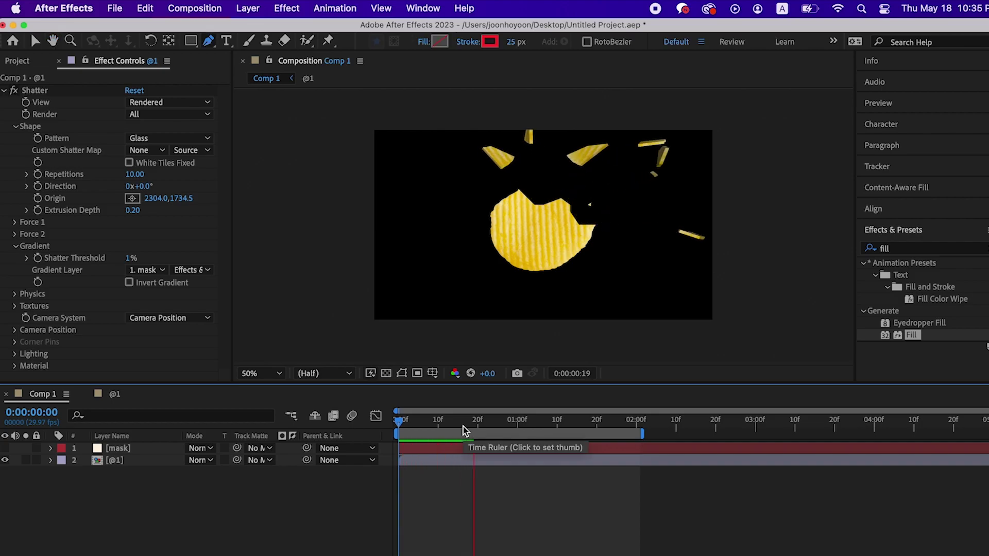
Pull the mask shape's lower-right corner farther out beyond the chip and preview the animation from the first frame
key("slash")
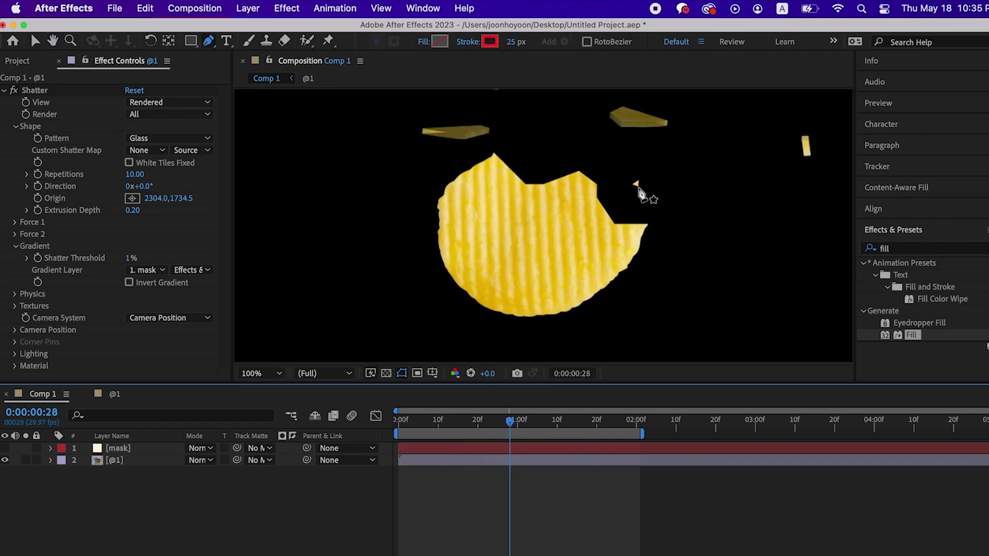
left_click(151, 448)
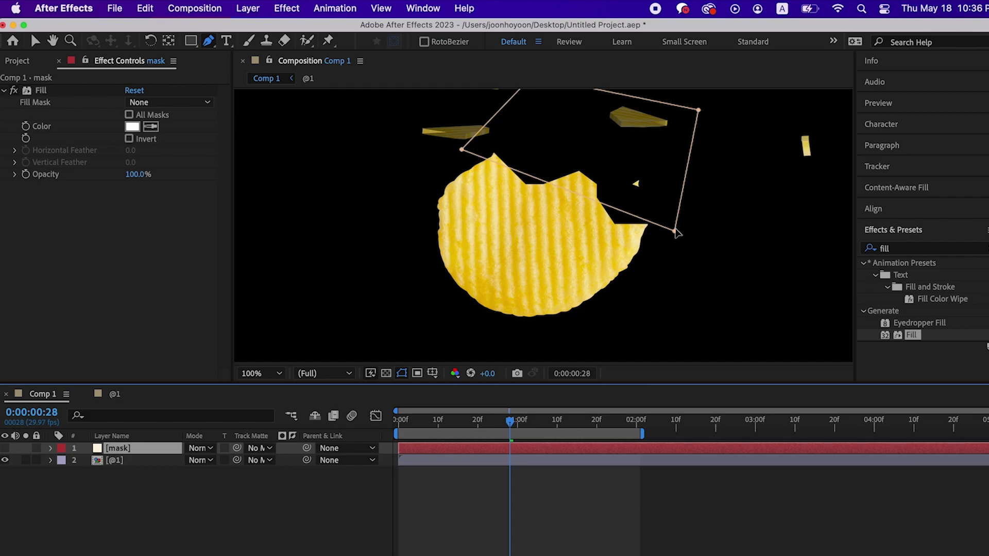
left_click_drag(674, 232, 761, 257)
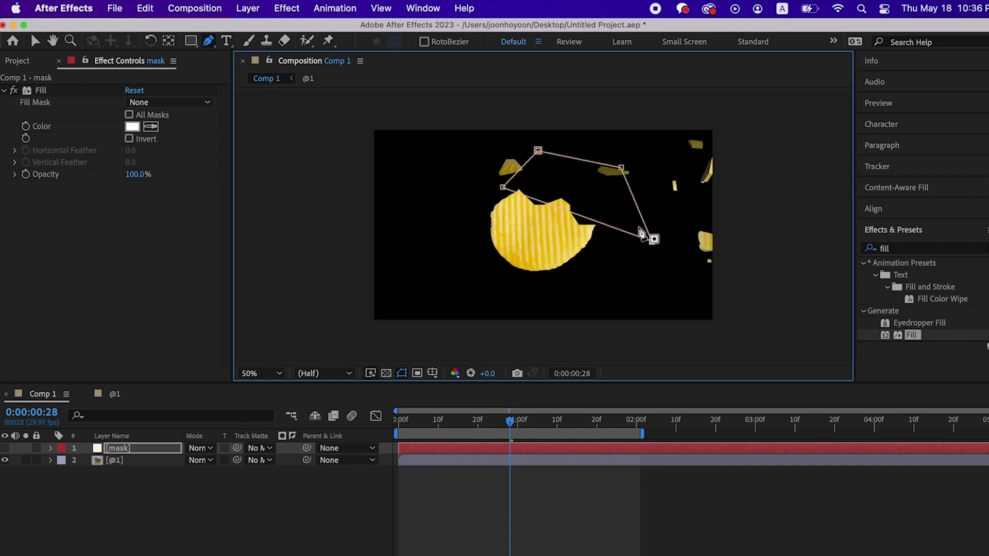
left_click_drag(510, 420, 400, 422)
key("comma")
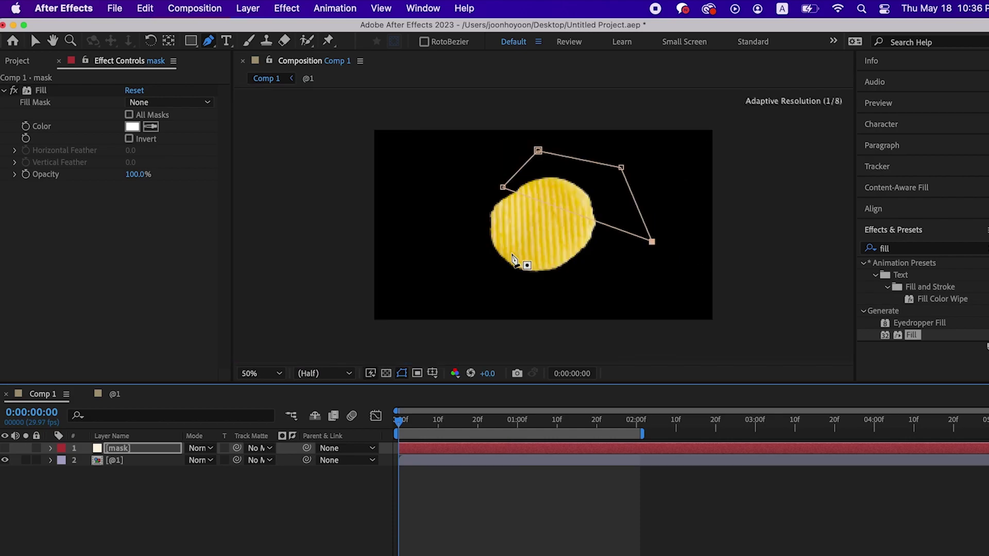
key("space")
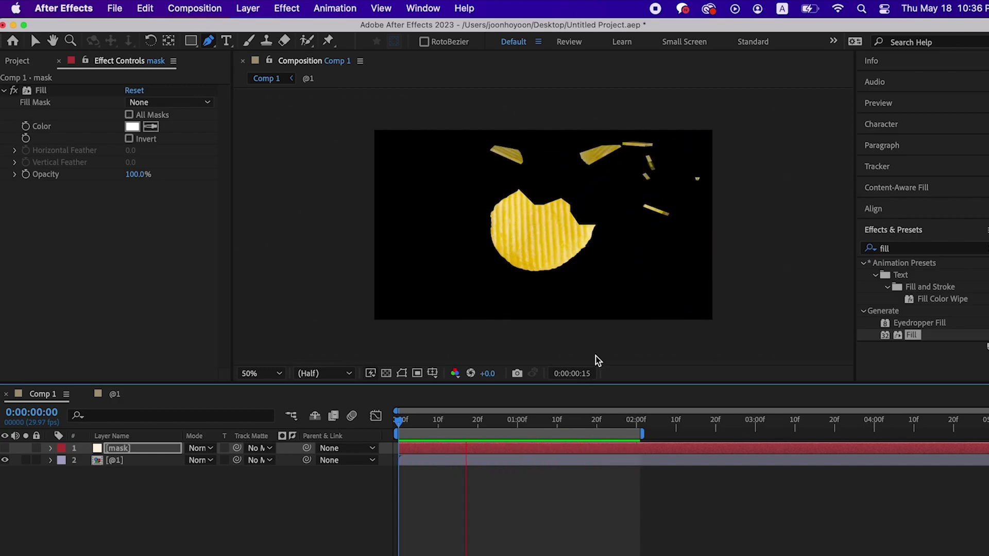
key("space")
Try 40 Repetitions for the Shatter shape on the @1 layer and preview the breaking pieces
left_click(110, 462)
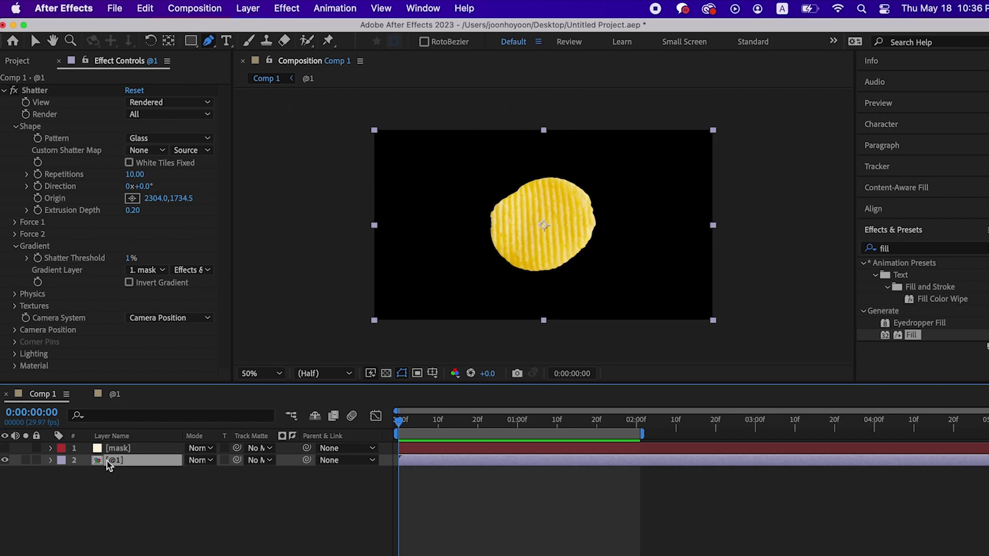
left_click(15, 246)
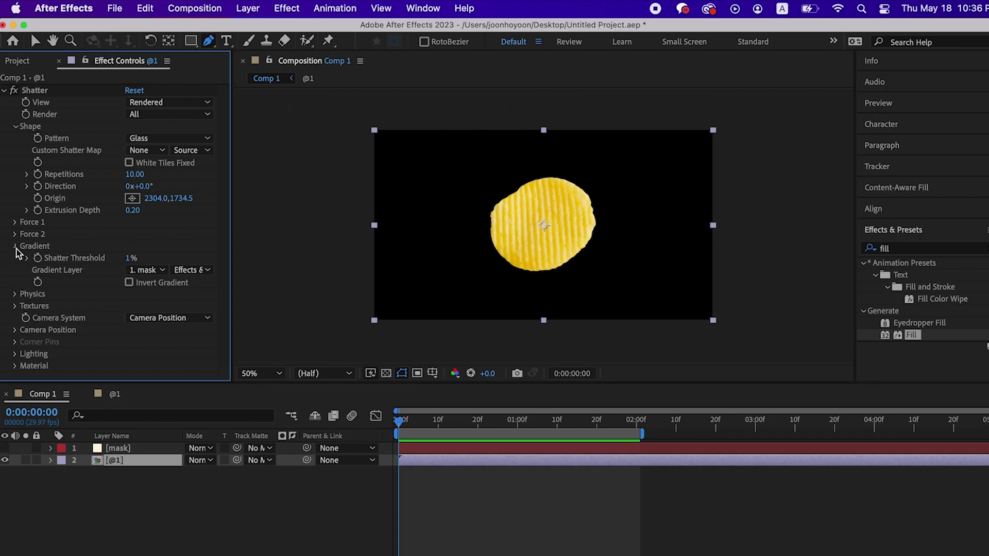
left_click(135, 174)
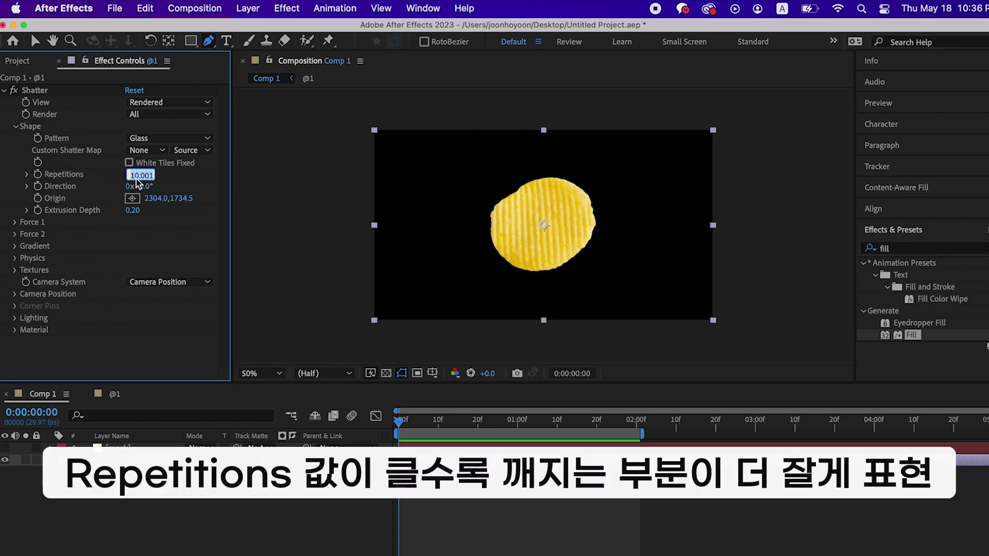
type("40")
key("Return")
left_click(426, 431)
key("space")
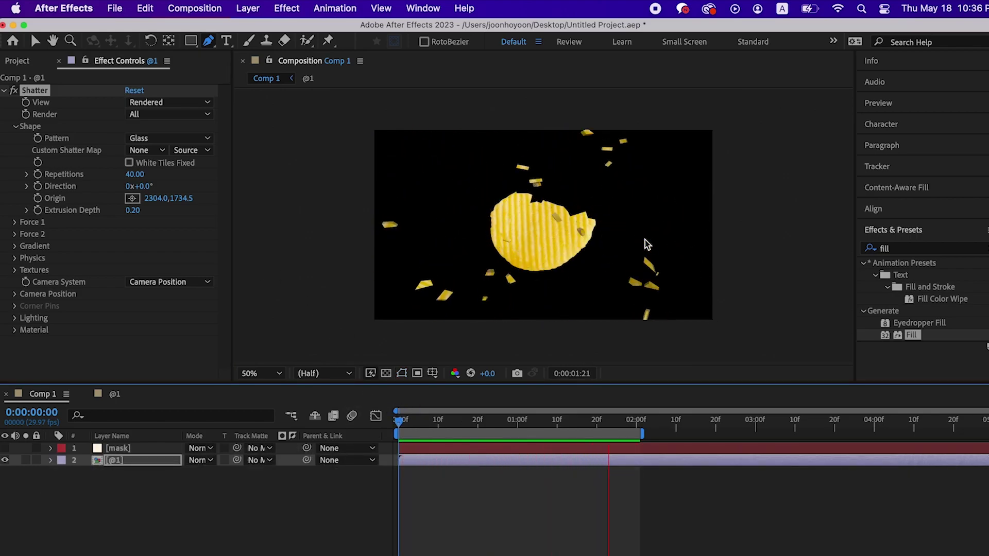
key("space")
Set the Shatter shape's Repetitions to 30 and preview the animation
left_click(136, 175)
type("30")
key("Return")
key("space")
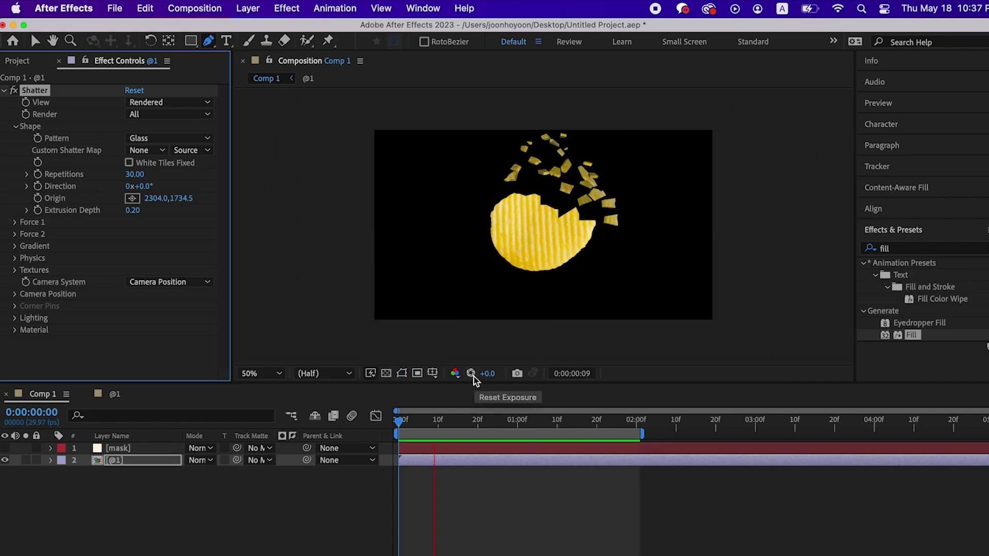
left_click(431, 425)
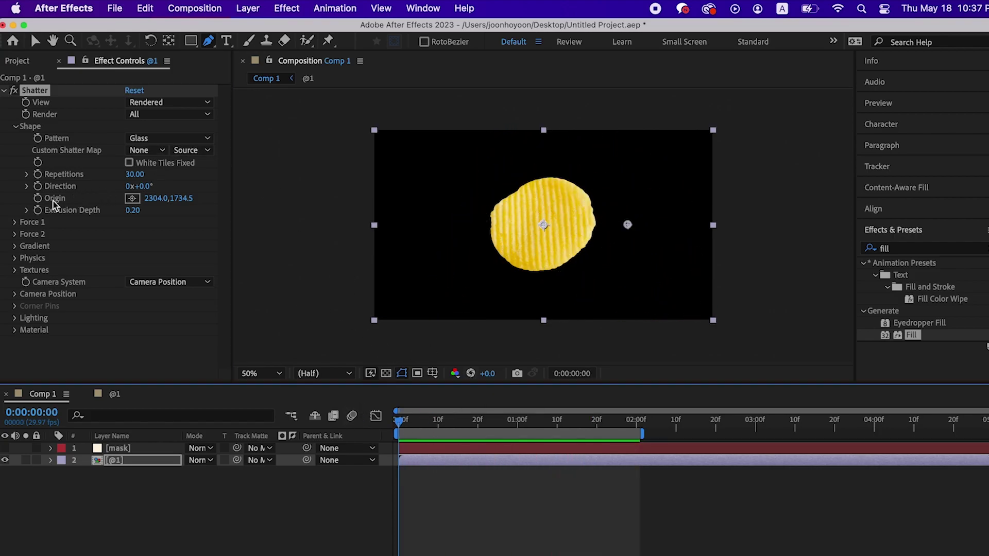
Move the outer Shatter force point to just right of the chip's centre and preview the animation from the first frame
left_click(547, 216)
key("space")
left_click_drag(518, 225, 560, 227)
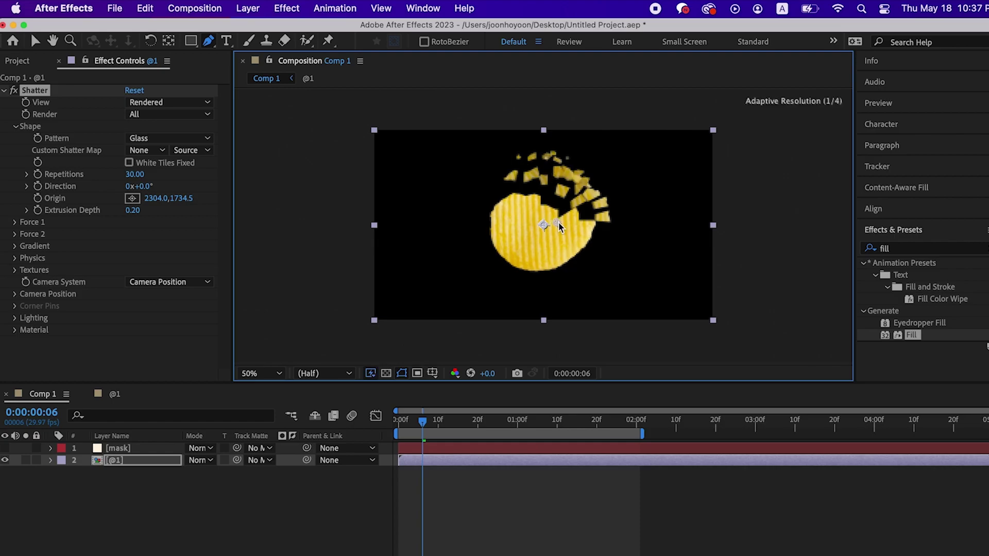
left_click_drag(450, 418, 392, 431)
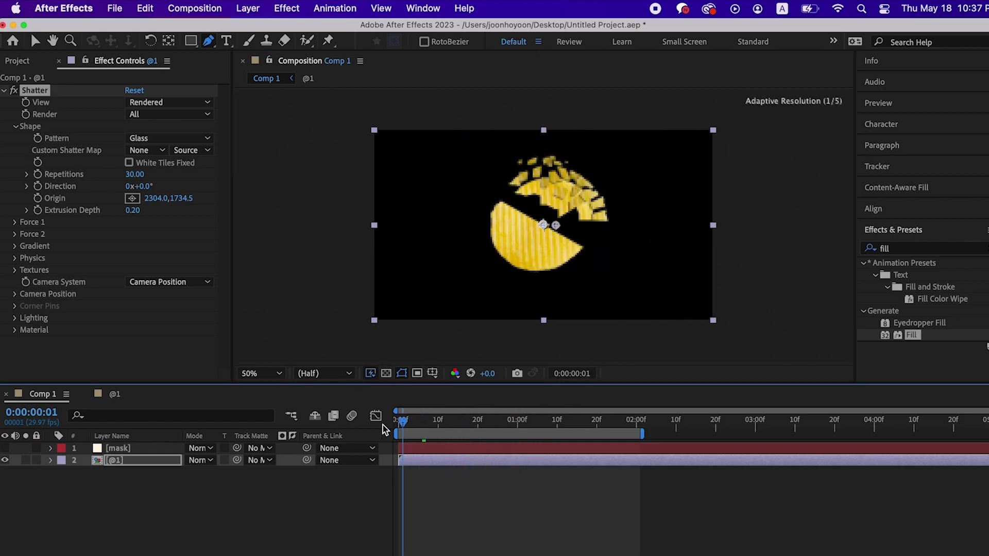
key("space")
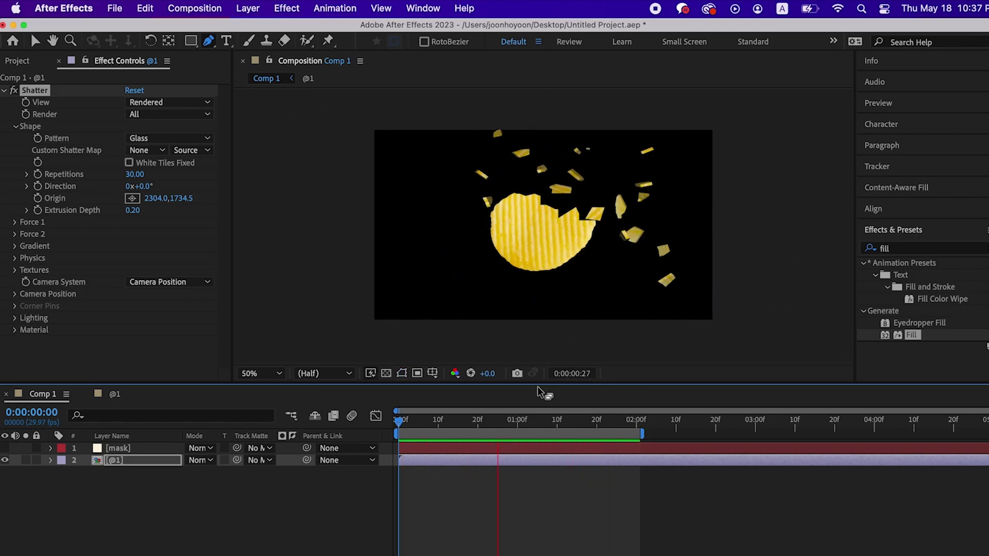
key("space")
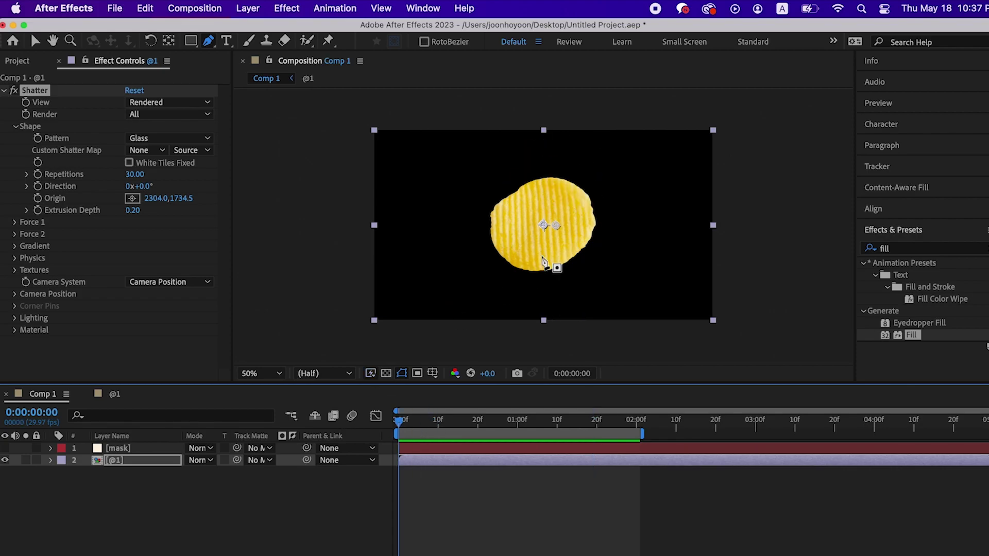
Set the Shatter shape's Extrusion Depth to 0.1, checking the broken pieces up close at frame 10
left_click(437, 429)
scroll(563, 299, "up", 4)
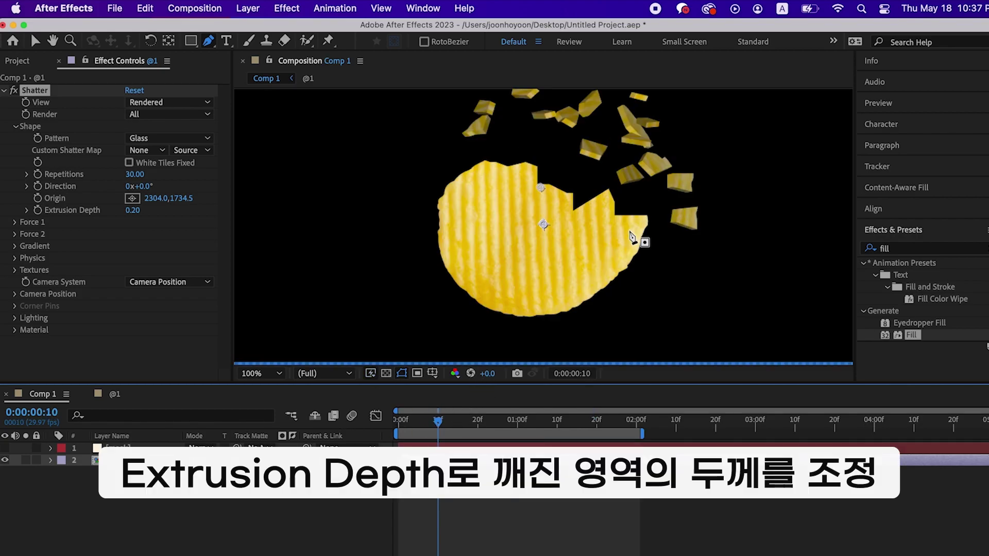
scroll(564, 299, "up", 3)
key("g")
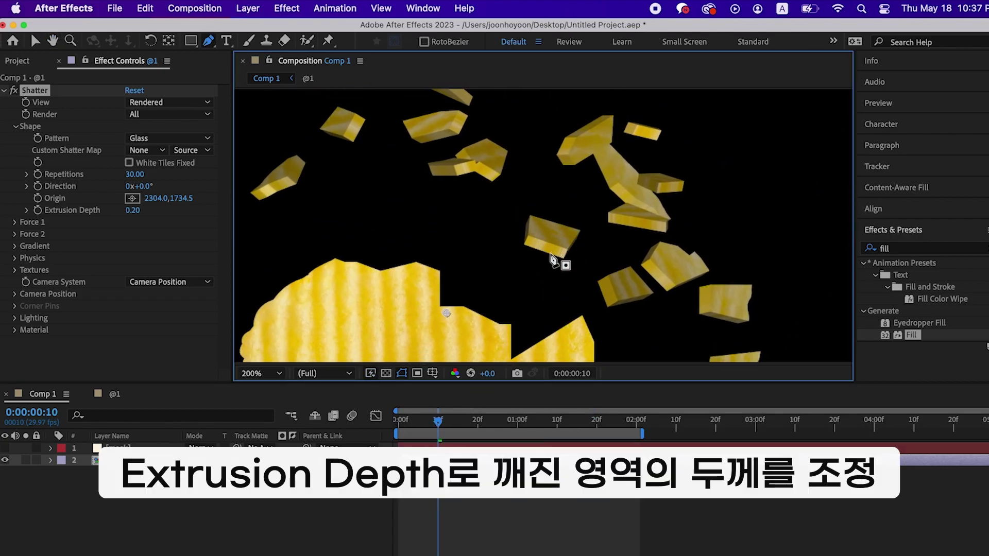
left_click(133, 211)
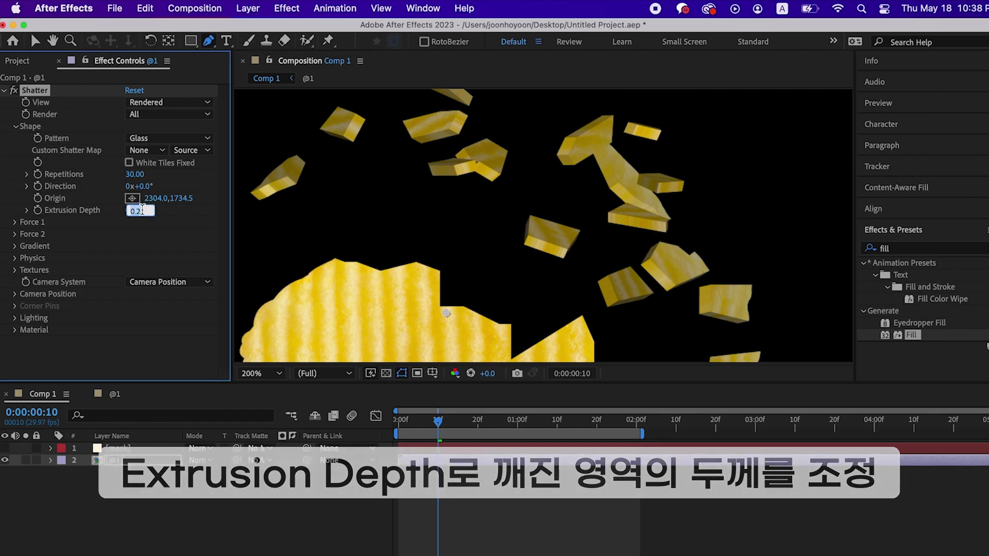
type("0.1")
key("Return")
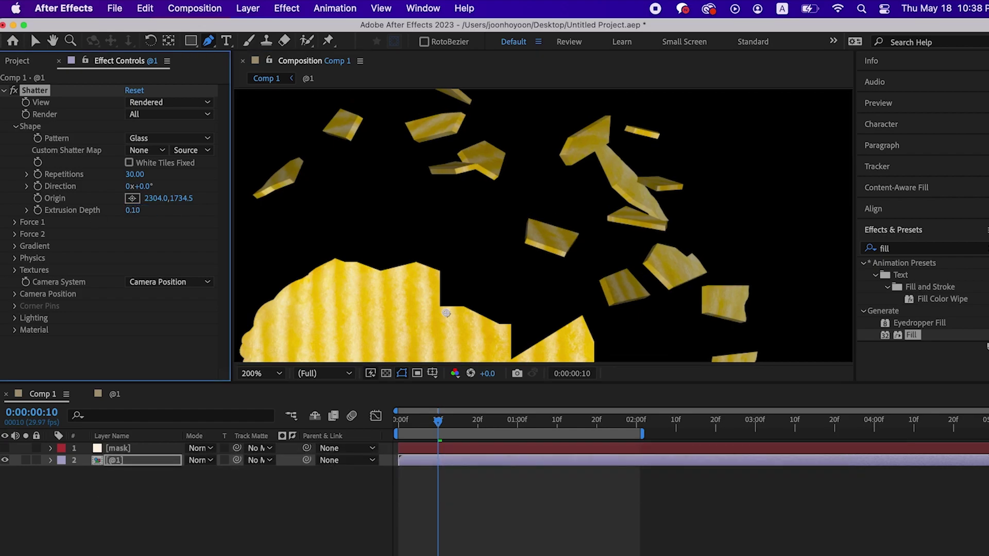
Try an Extrusion Depth of 0.05 for the broken pieces and return it to 0.1
left_click(137, 212)
key("Return")
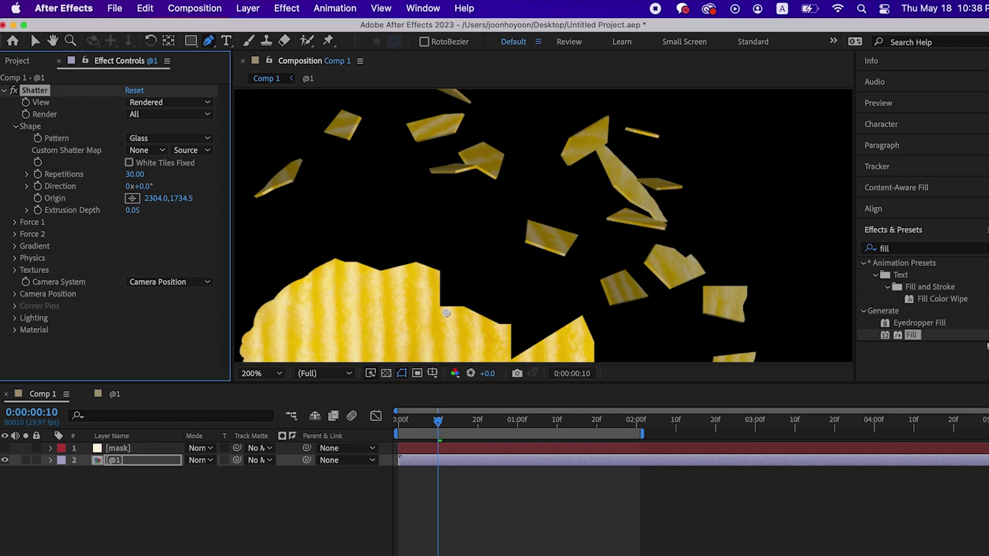
left_click(139, 213)
type("0.1")
key("Return")
Switch to the Selection tool, deselect the layer and preview the breaking chip from the first frame
scroll(556, 236, "down", 5)
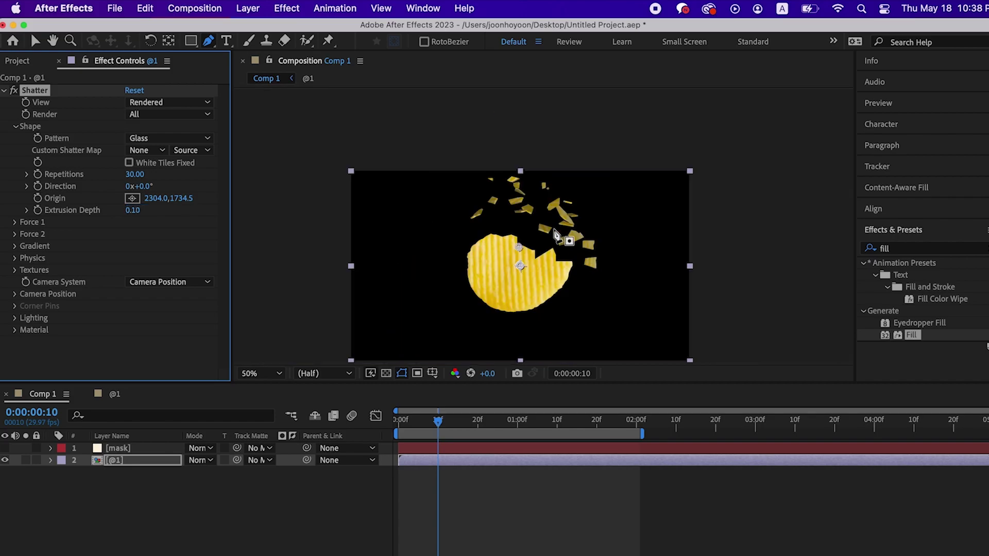
left_click(400, 420)
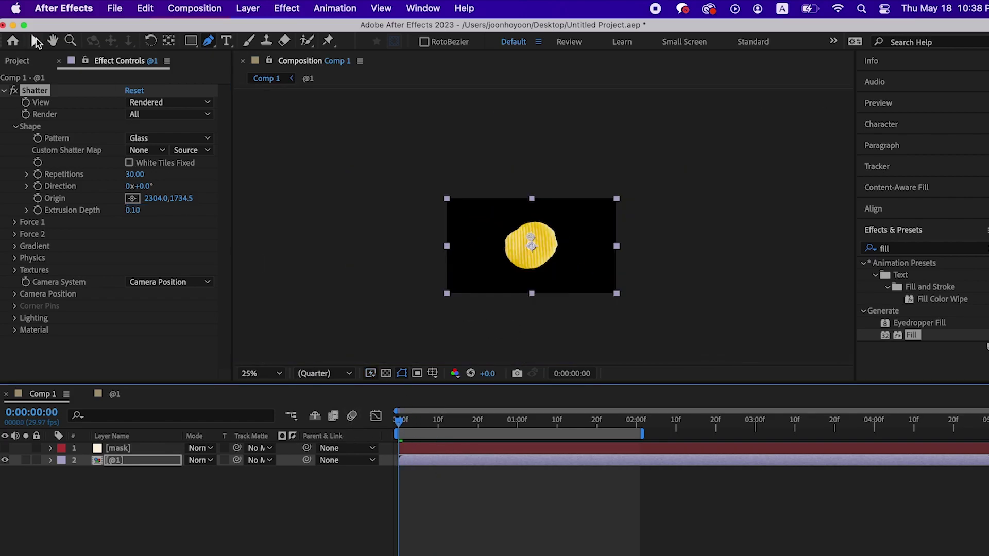
left_click(36, 41)
left_click(283, 353)
scroll(333, 275, "up", 2)
left_click(422, 430)
key("space")
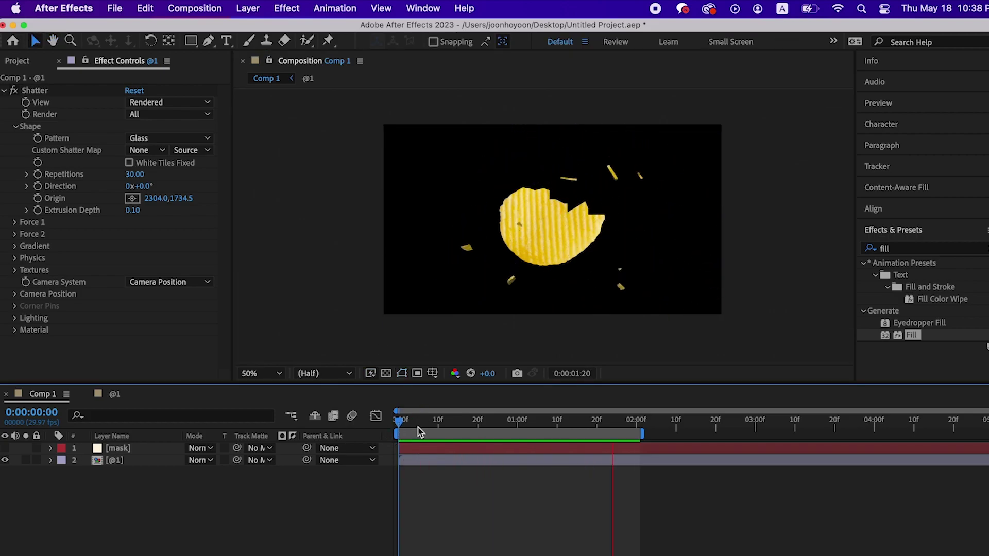
key("space")
Set the Gravity in the Shatter physics to 0 and preview the animation from the first frame
left_click(18, 133)
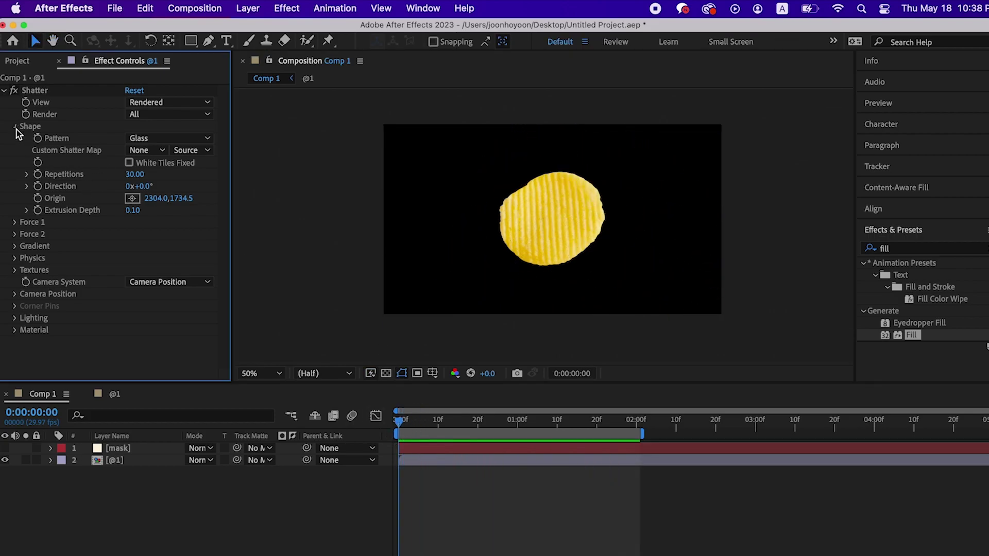
left_click(16, 127)
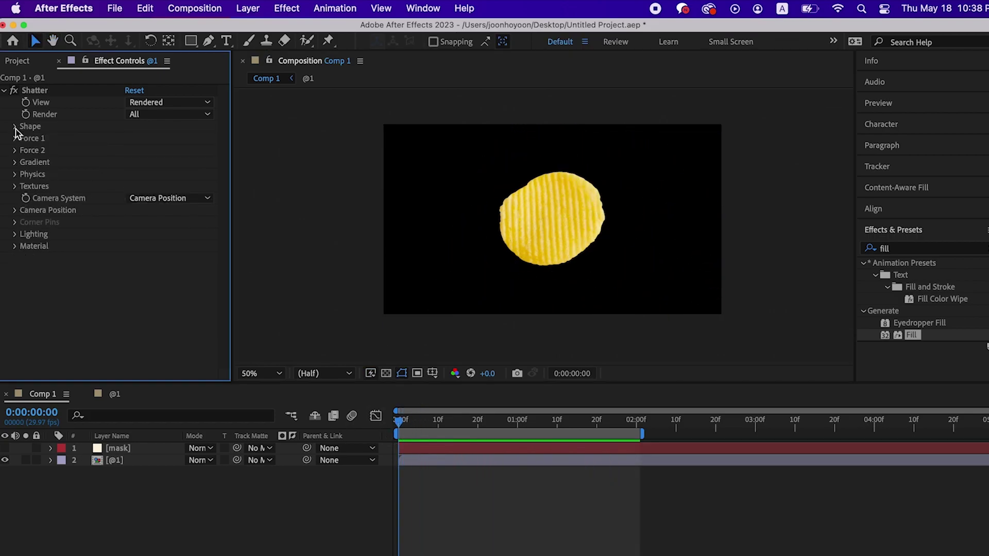
left_click(14, 175)
left_click(432, 422)
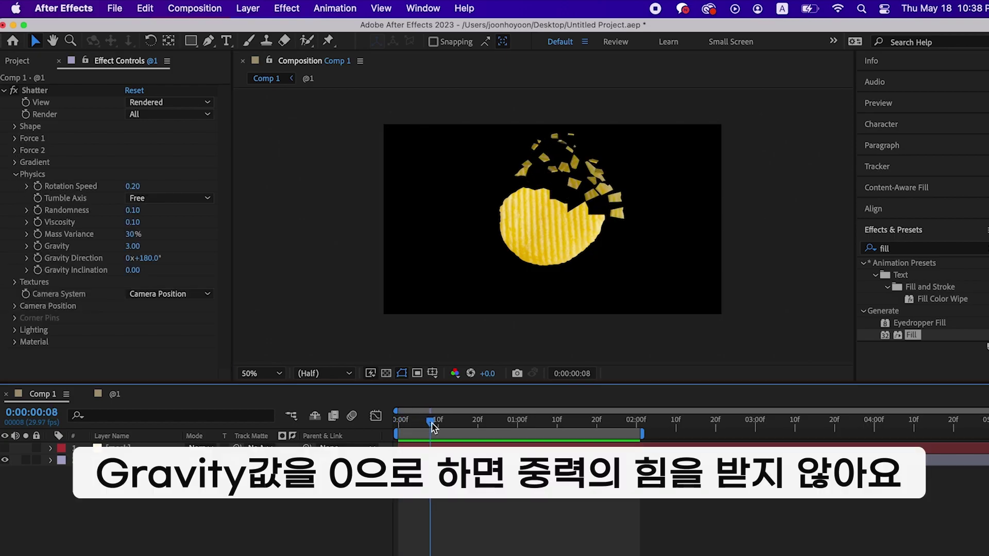
left_click(136, 249)
type("0")
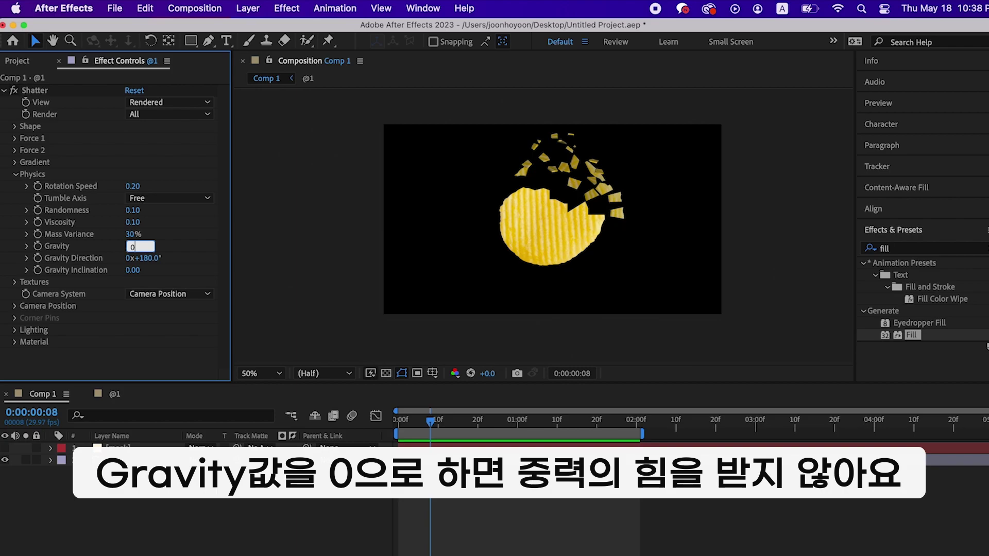
key("Return")
left_click(399, 419)
key("space")
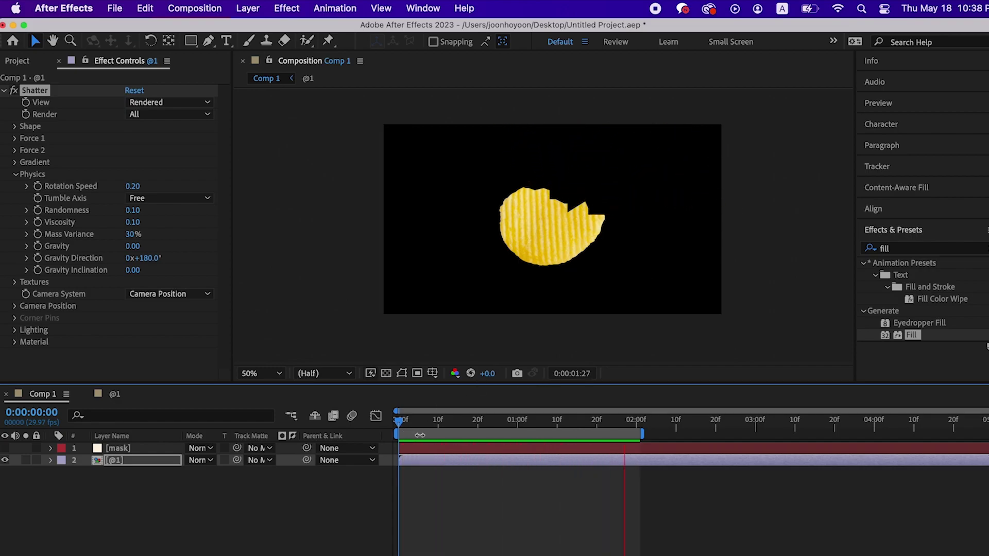
key("space")
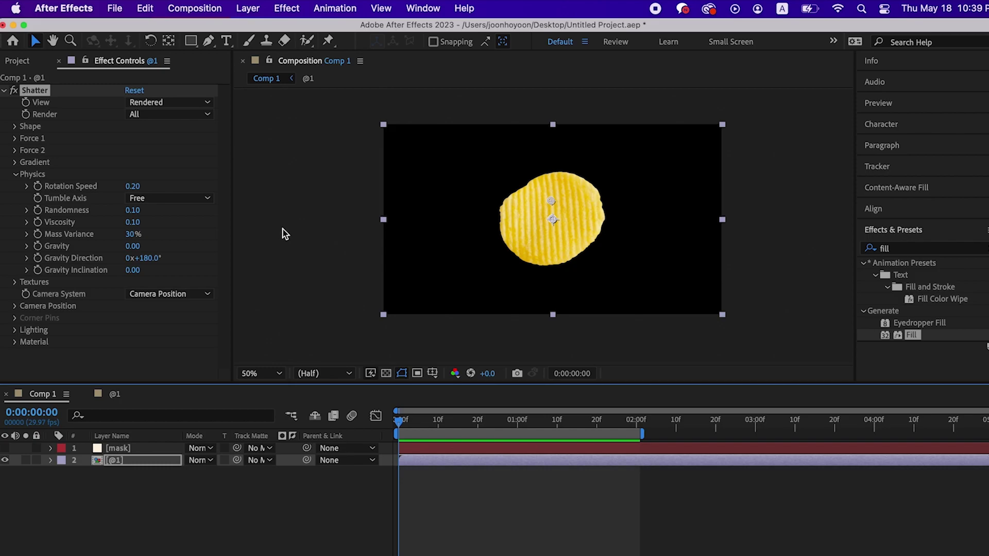
Try Viscosity values of 0.5 and 0.05 in the Shatter physics while previewing the flying pieces
left_click(135, 222)
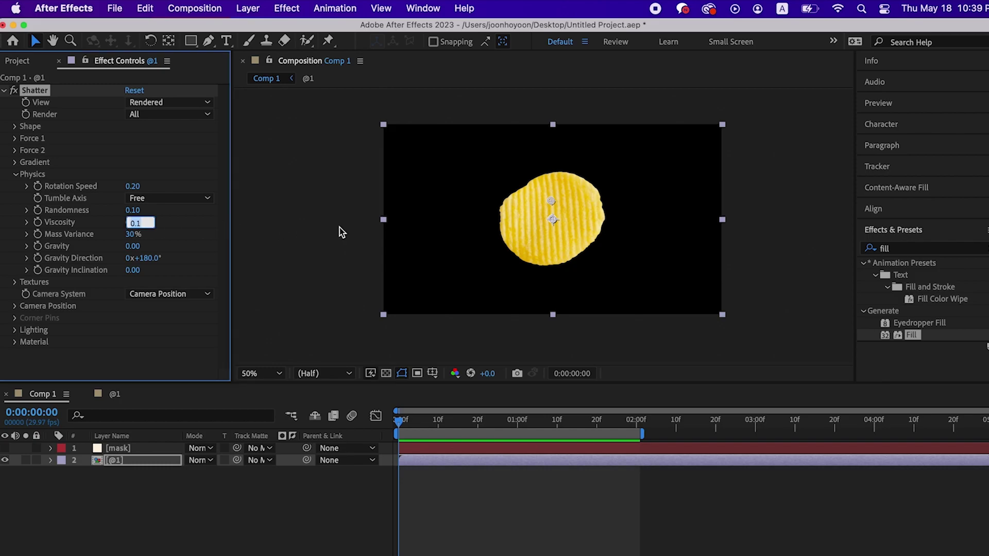
type("0.5")
key("Return")
key("space")
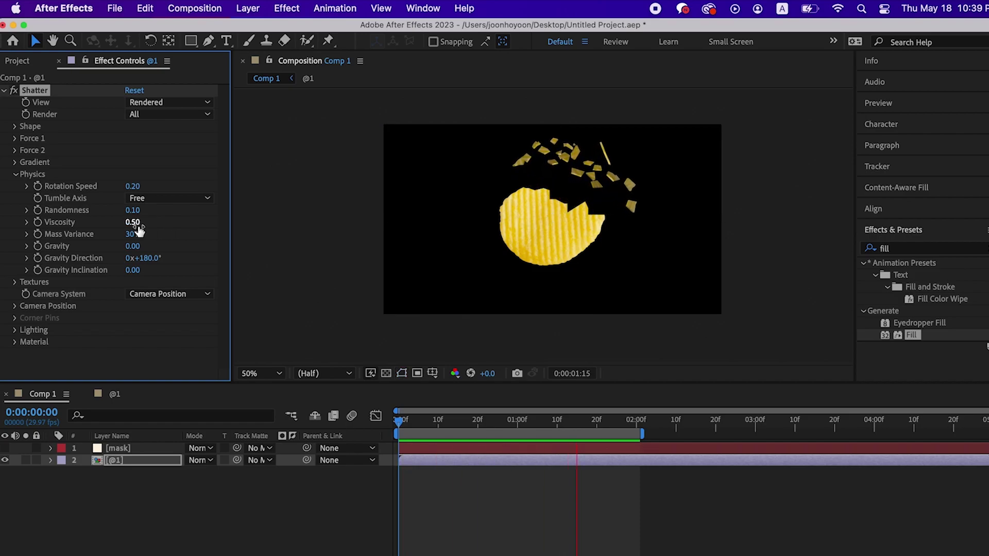
left_click_drag(137, 230, 132, 229)
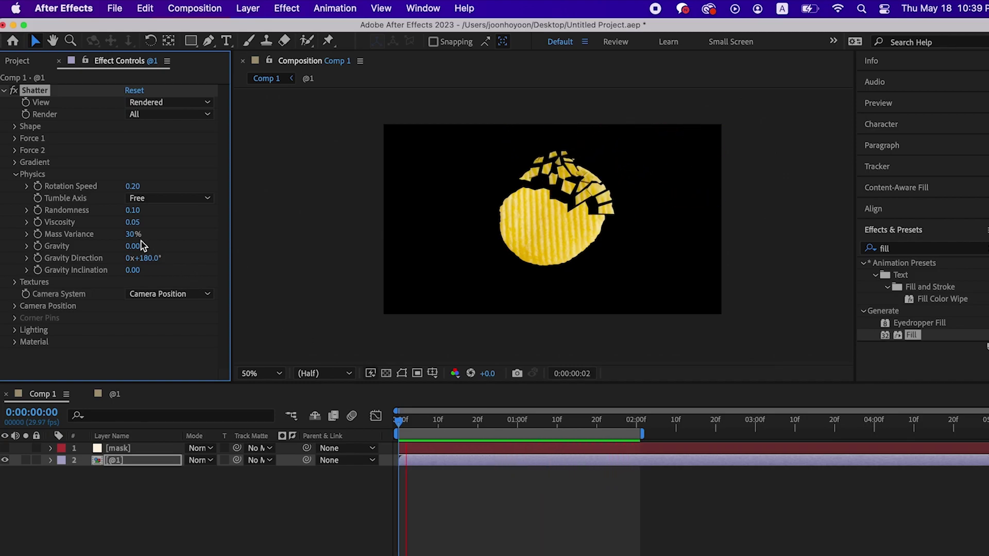
Set the Shatter physics Viscosity to 0.08 and preview the animation
left_click(135, 228)
type("0.08")
key("Return")
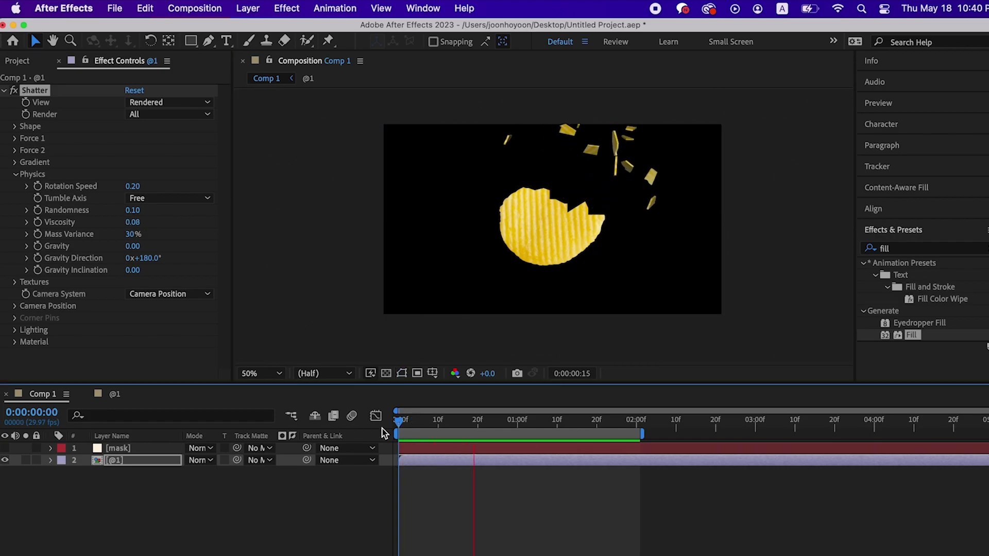
key("space")
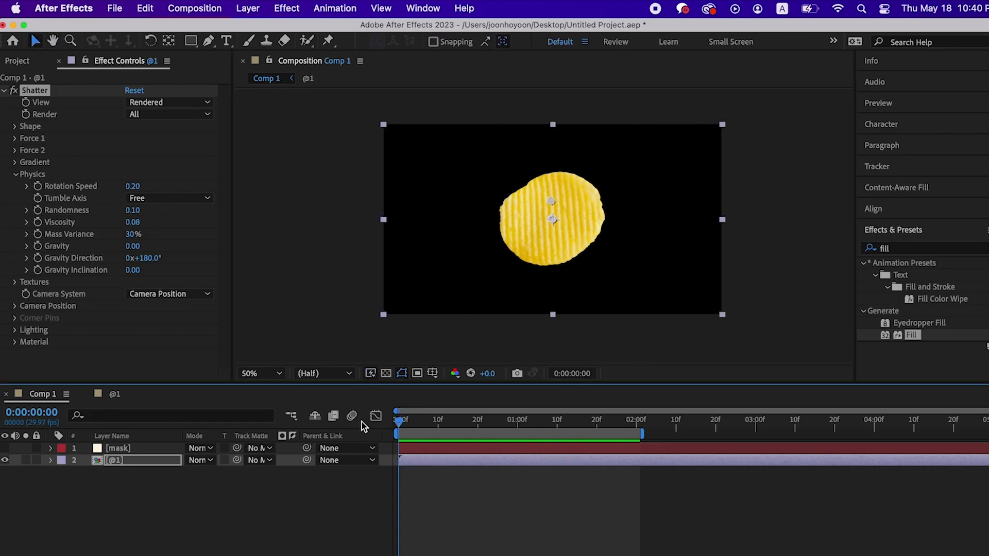
Set the Shatter physics Randomness to 0.5 and preview the animation
left_click(131, 210)
type("0.5")
key("Return")
key("space")
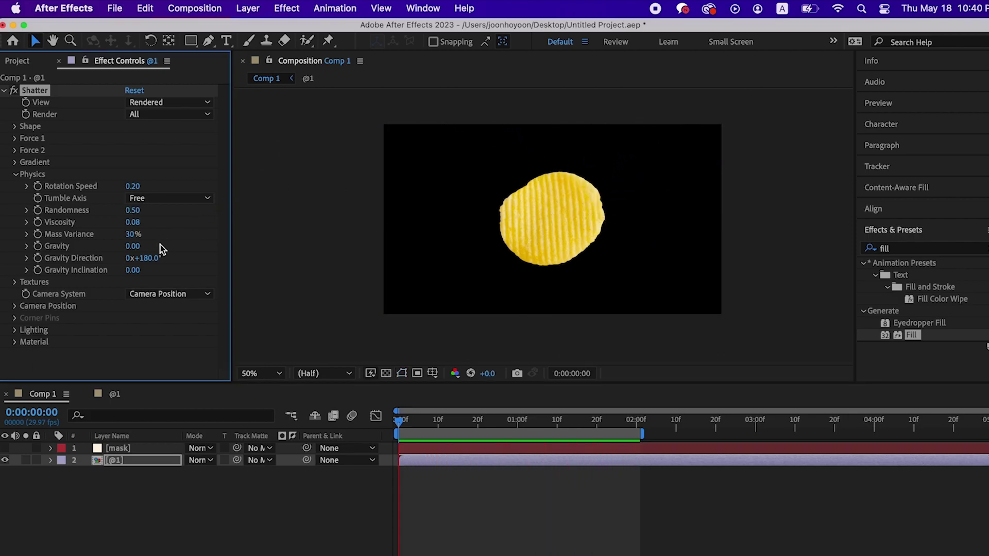
Try a Randomness of 1 with a preview, undo it and replay the animation from the first frame
left_click(137, 212)
type("1")
key("Return")
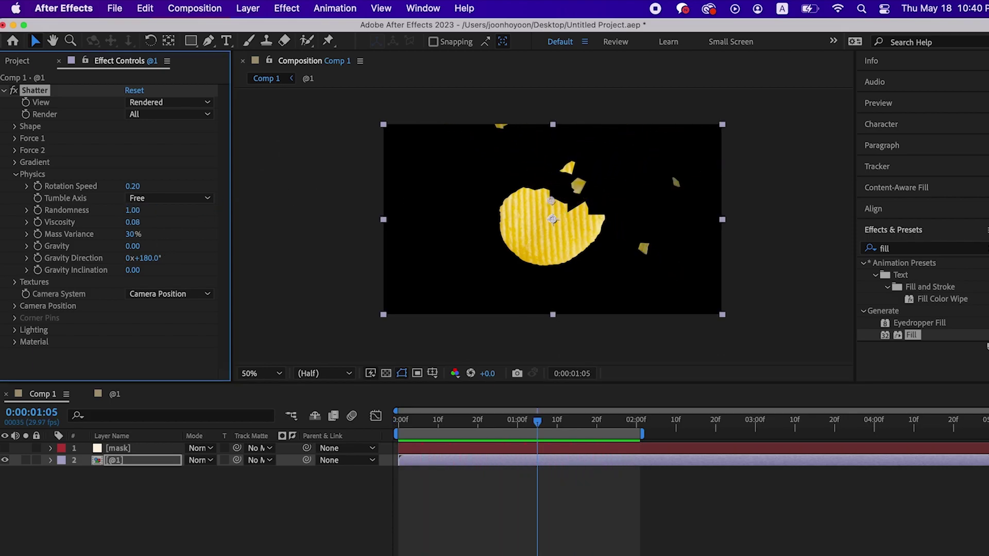
key("space")
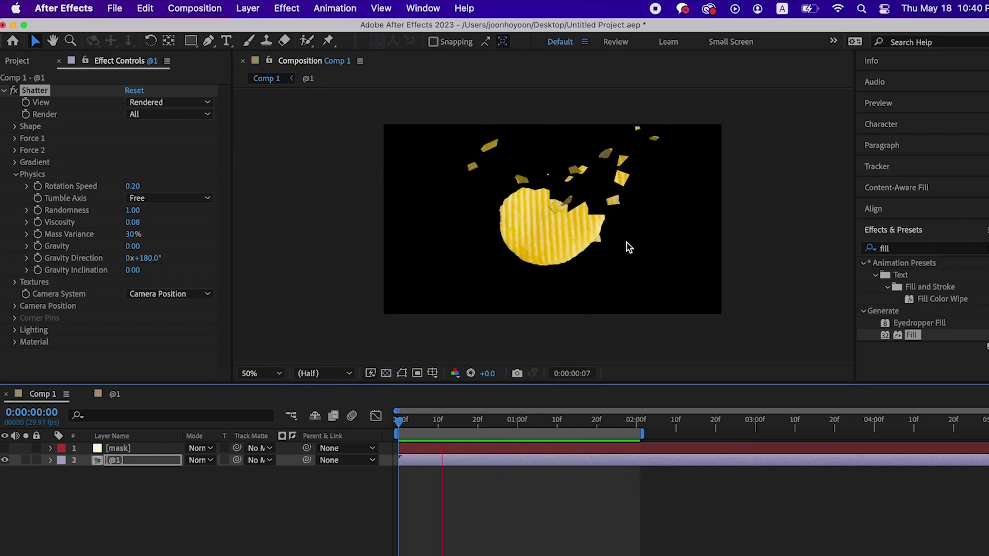
key("space")
key("super+z")
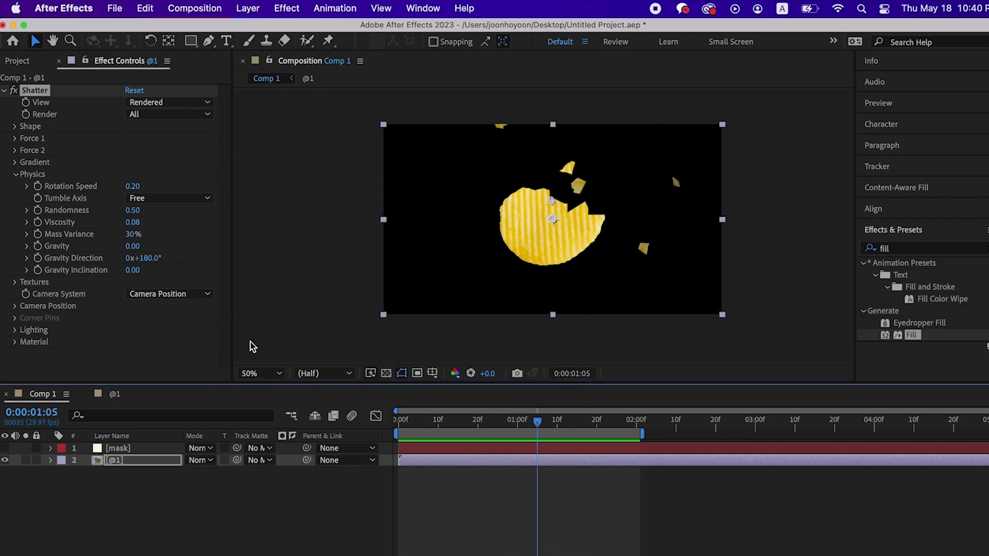
key("Home")
key("space")
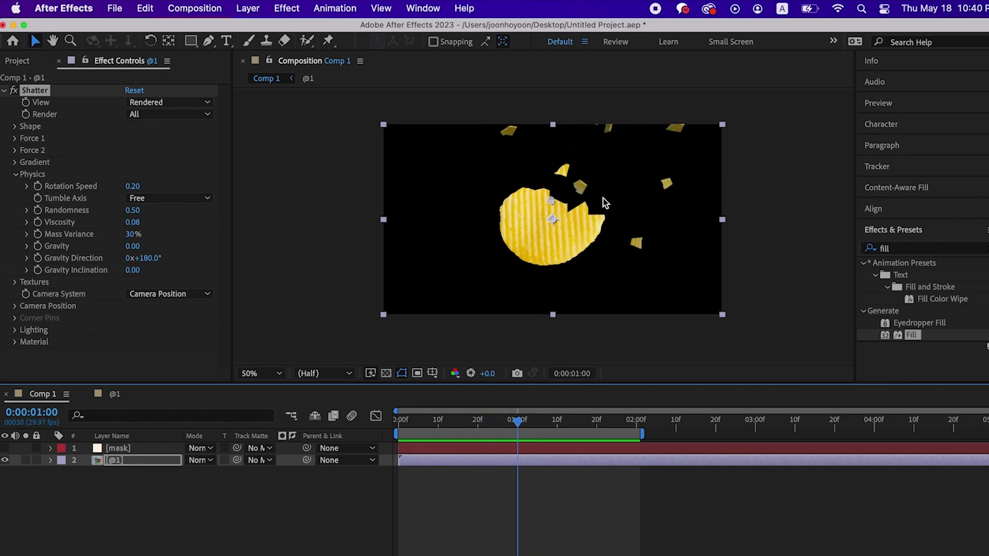
Try a Rotation Speed of 1 for the flying pieces and preview the animation from the first frame
left_click(133, 187)
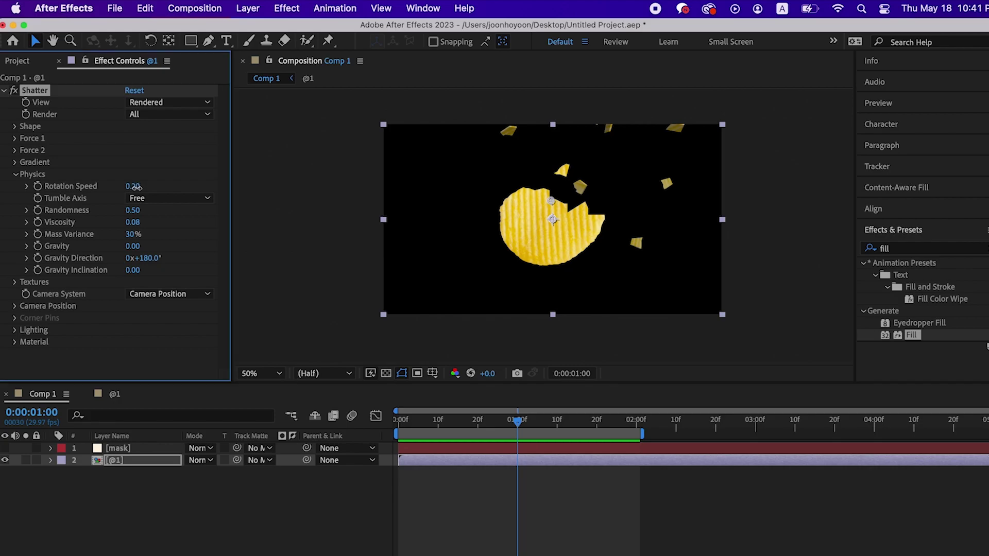
key("Return")
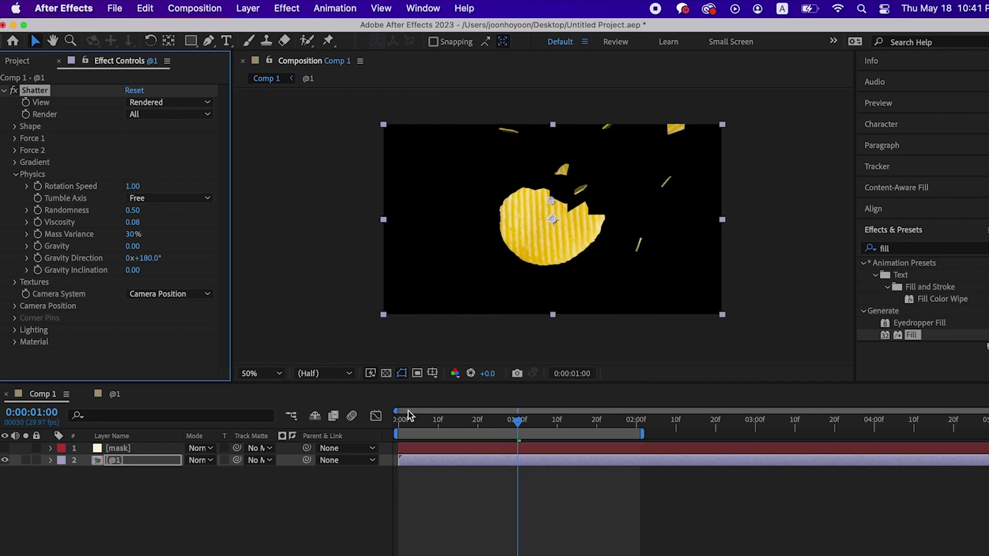
left_click(407, 415)
key("space")
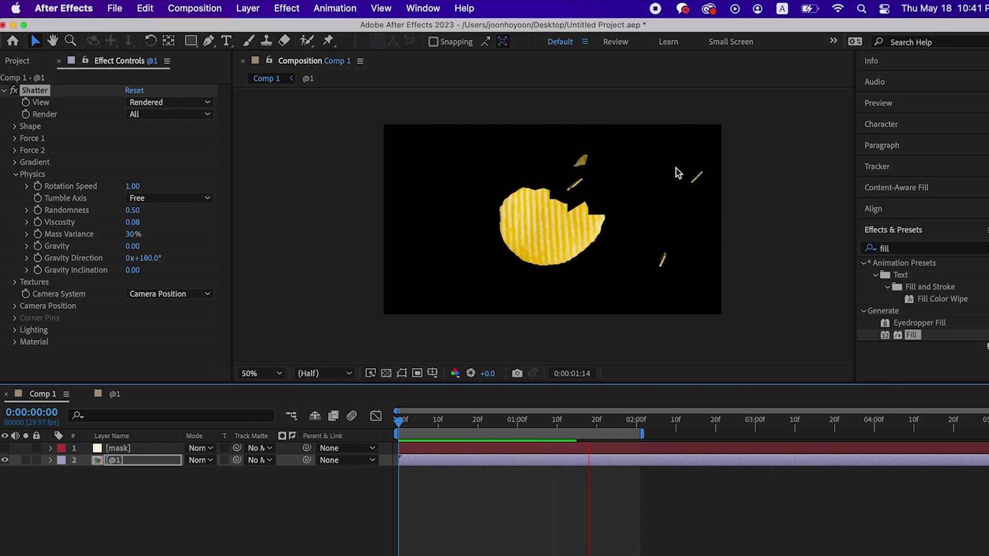
key("space")
Set the Shatter physics Rotation Speed to 0.1, preview the animation and return to the first frame
left_click(133, 186)
type("0.1")
key("Return")
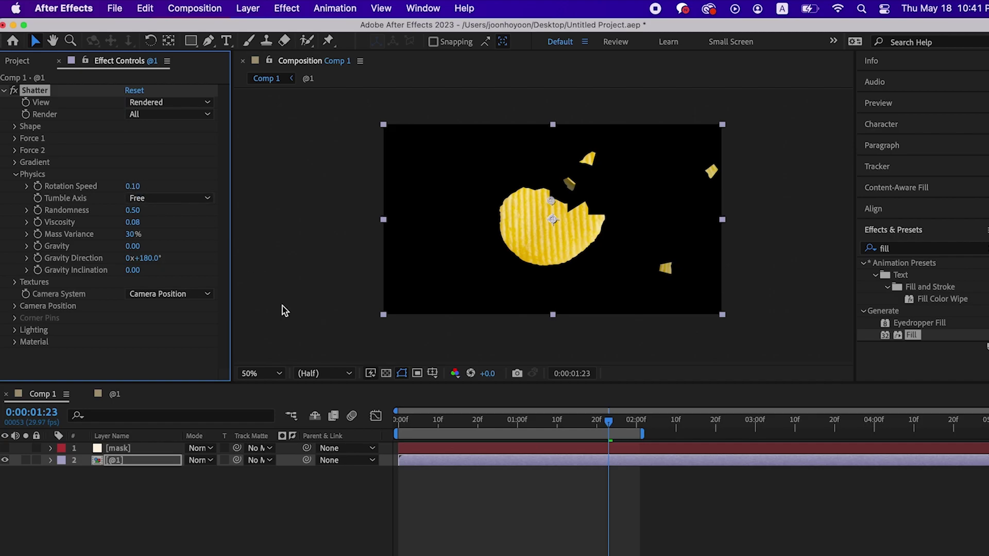
left_click(396, 422)
key("space")
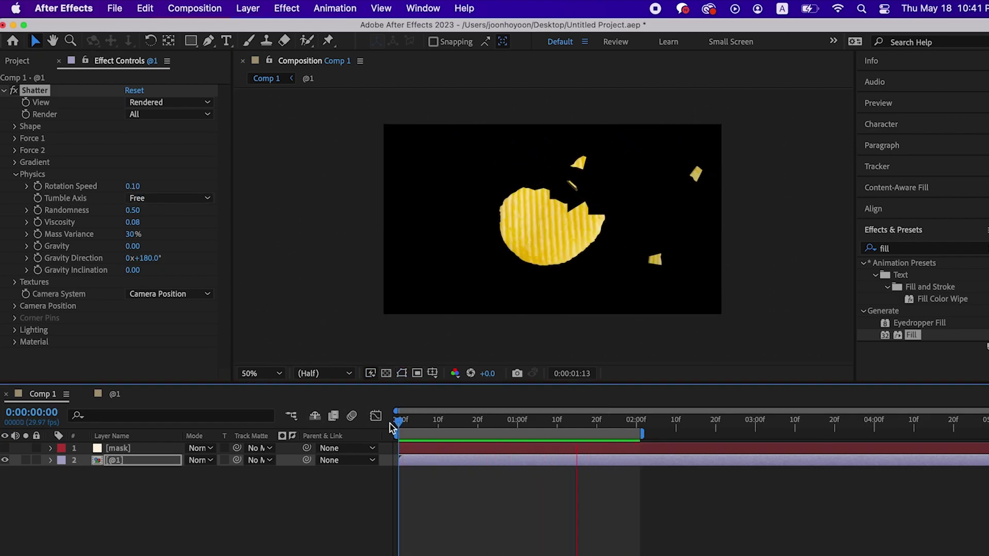
key("space")
left_click(398, 424)
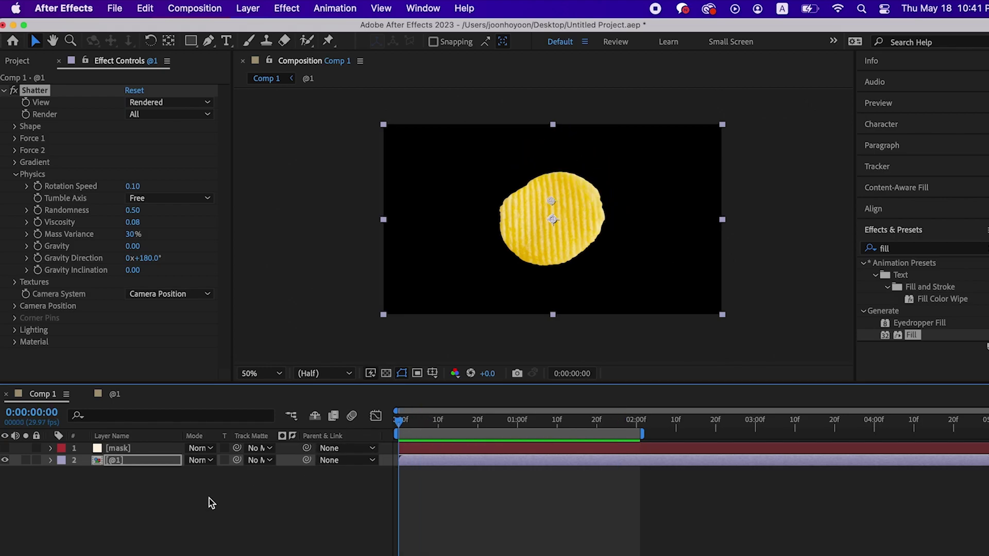
Show the Shatter Force 1 settings and preview the current chip breaking animation
left_click(16, 175)
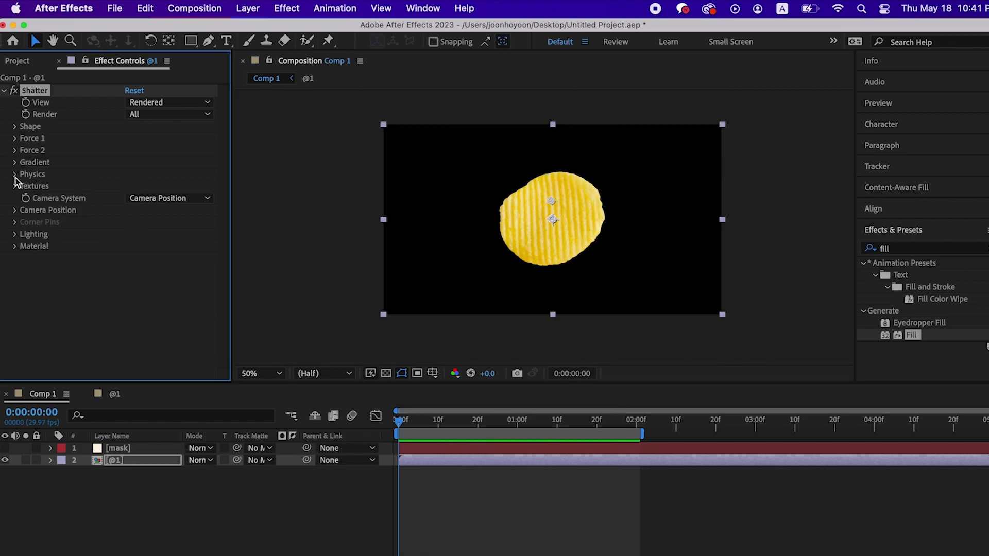
left_click(15, 139)
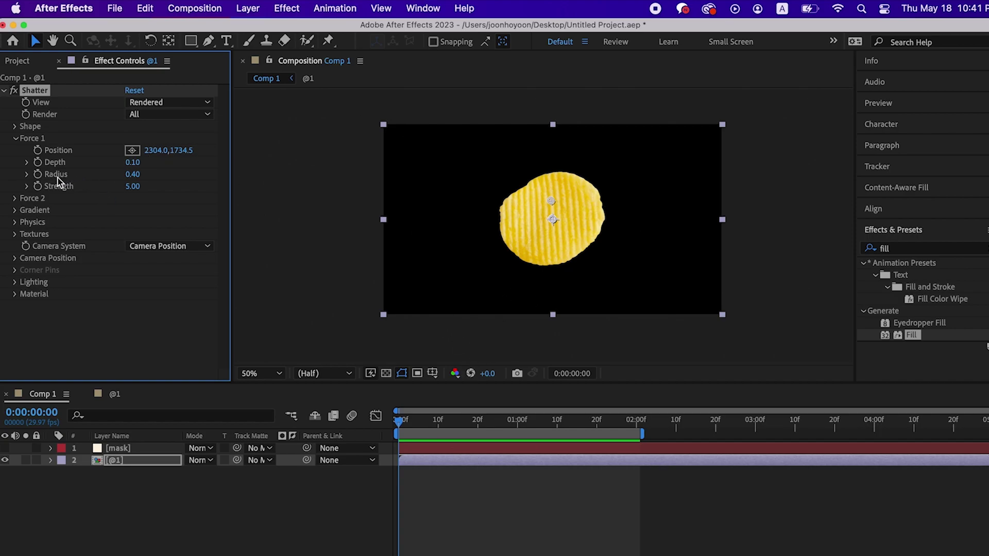
key("space")
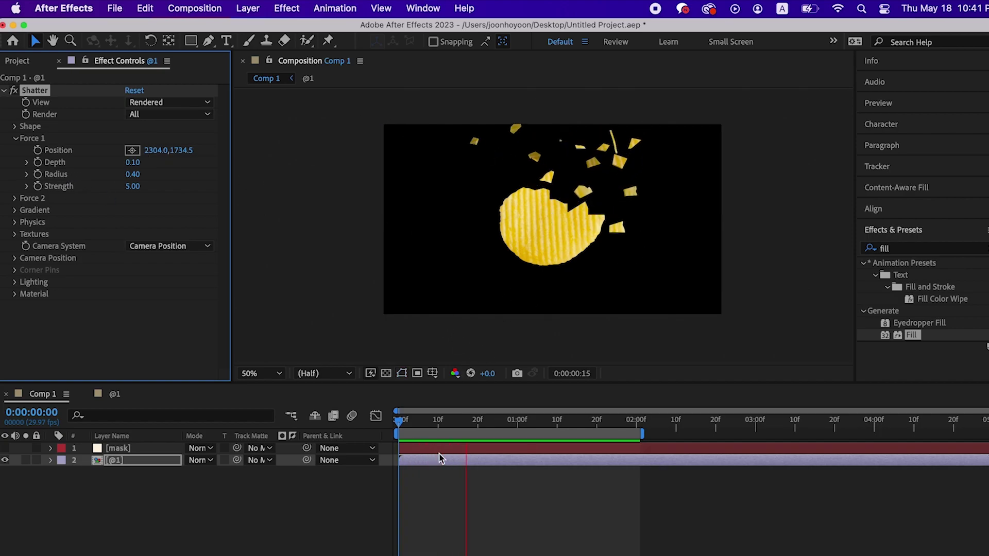
key("space")
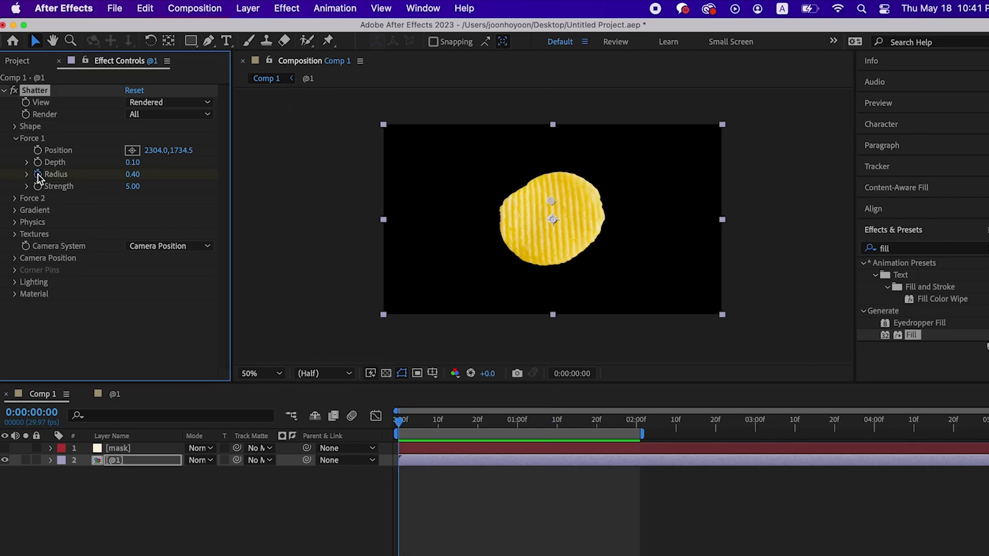
Keyframe the Force 1 Radius on the @1 layer, with 0 at the first frame and 0.4 at frame 10
left_click(145, 460)
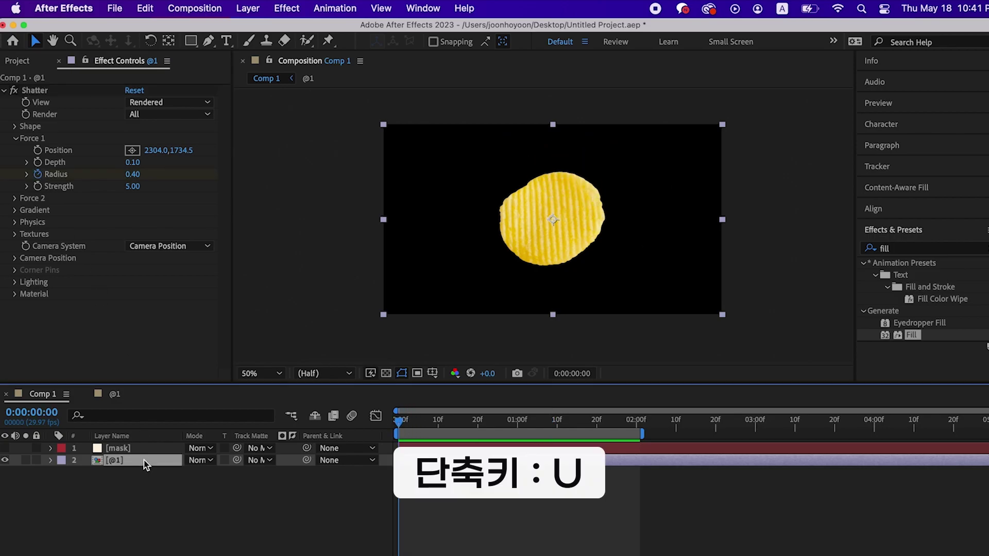
key("u")
left_click_drag(399, 486, 439, 493)
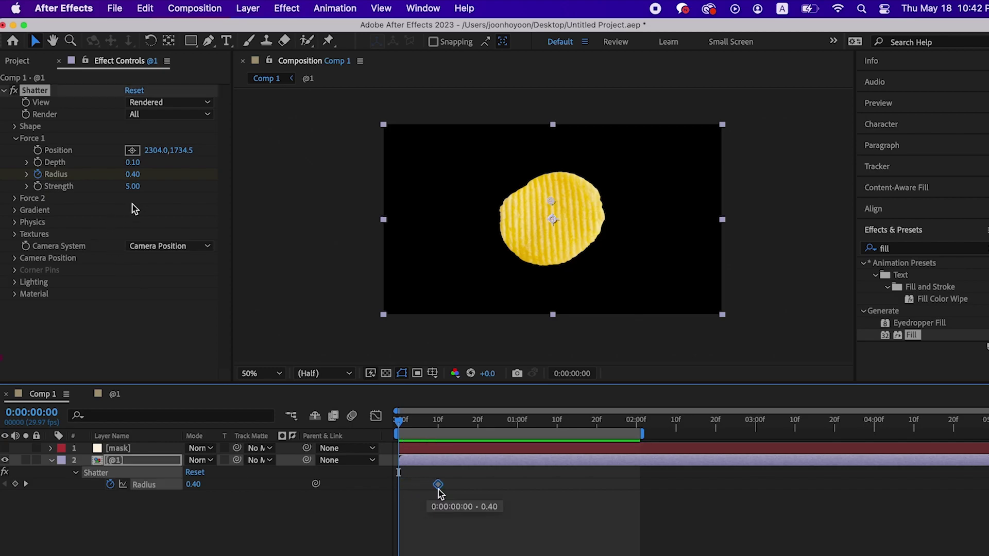
left_click(133, 175)
key("Return")
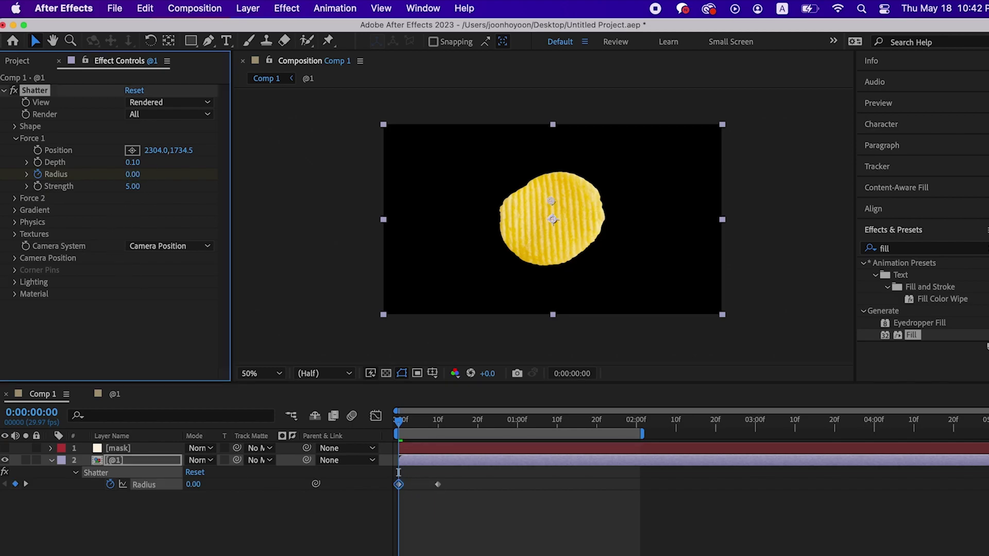
Retime the two Radius keyframes to about frames 5 and 12, previewing the break timing
left_click_drag(400, 484, 472, 490)
key("space")
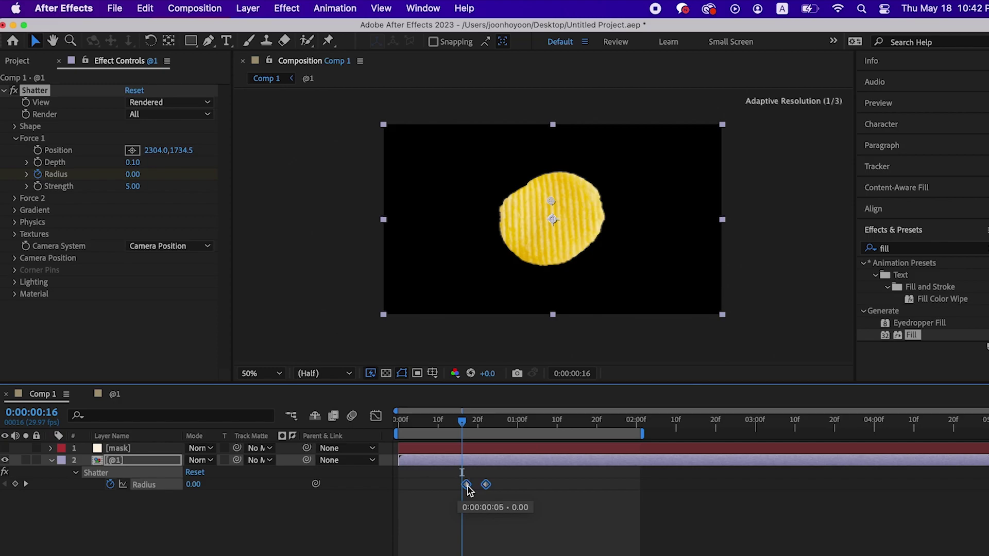
key("space")
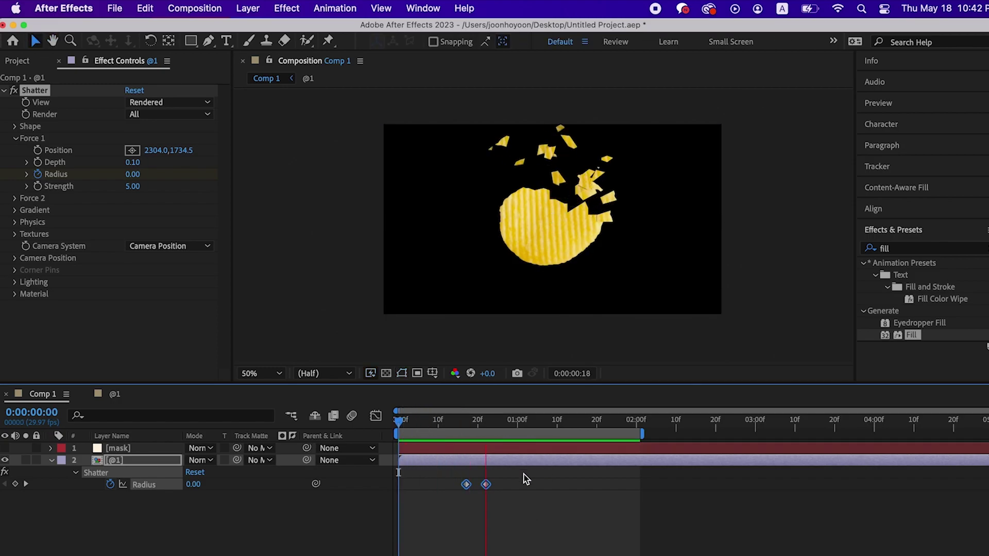
left_click_drag(479, 490, 431, 490)
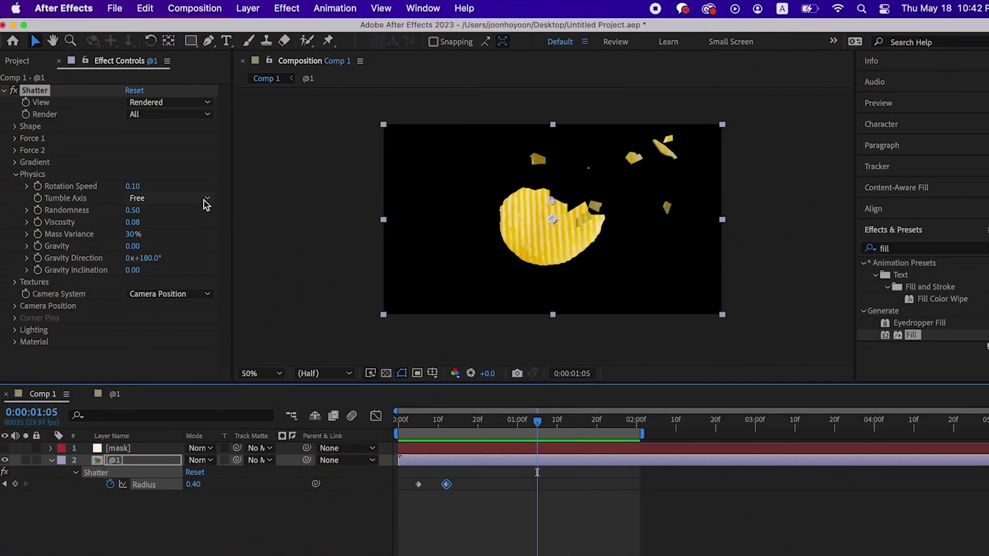
Set the Shatter physics Tumble Axis to XY while viewing 0:00:01:05, and return to the first frame
left_click(482, 424)
left_click_drag(489, 435, 537, 436)
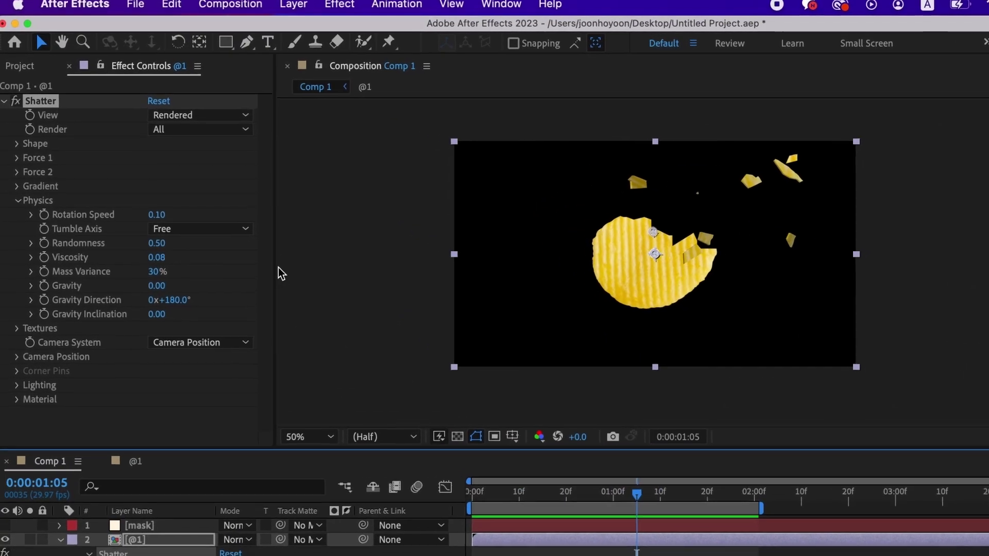
left_click(207, 198)
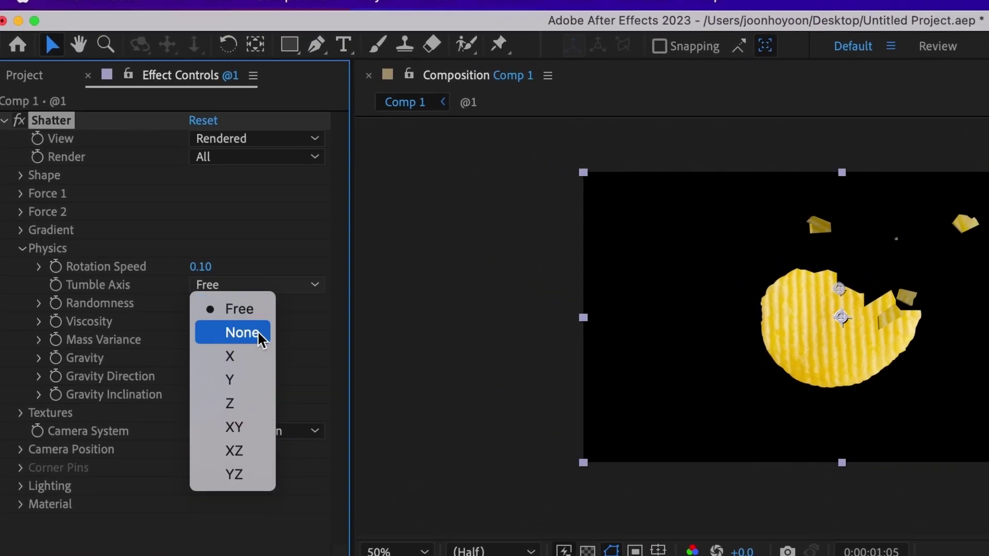
left_click(243, 432)
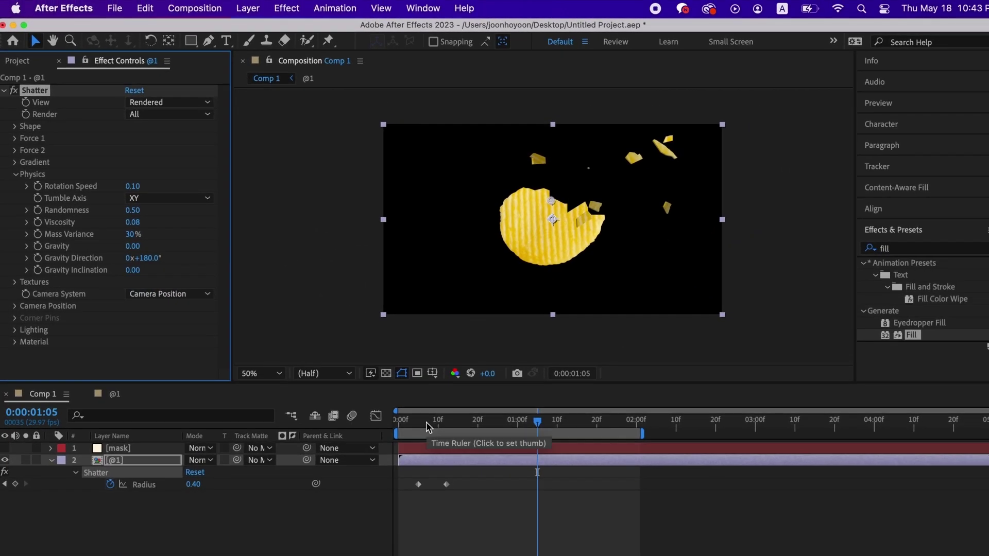
left_click_drag(425, 422, 399, 422)
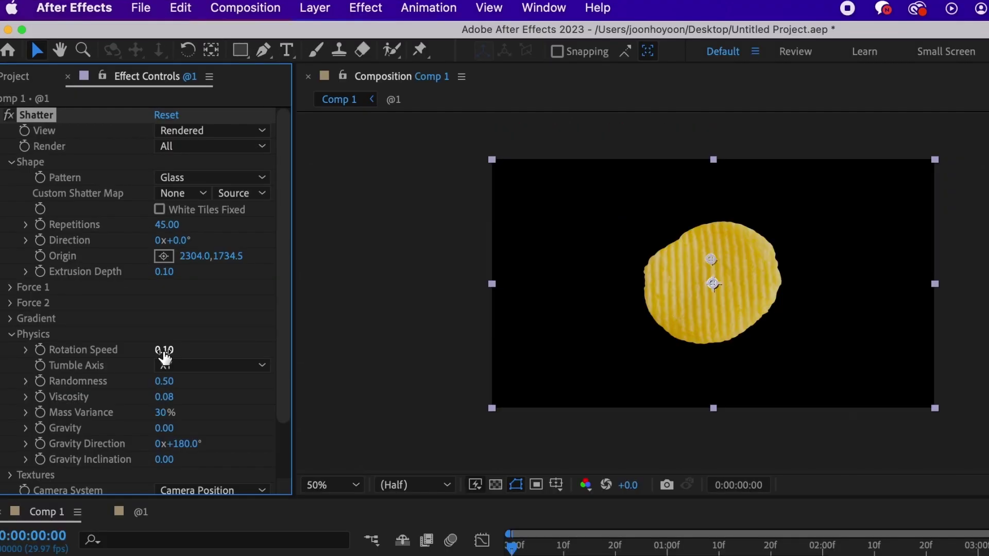
Set the Shatter physics Rotation Speed to 0.2, Randomness to 0.6 and Viscosity to 0.05
left_click(134, 188)
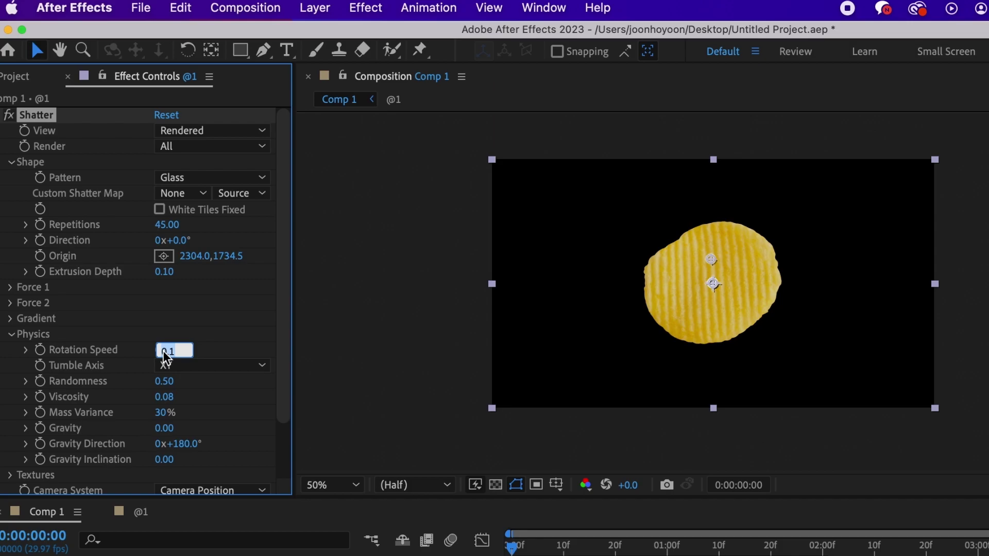
type("0.2")
key("Return")
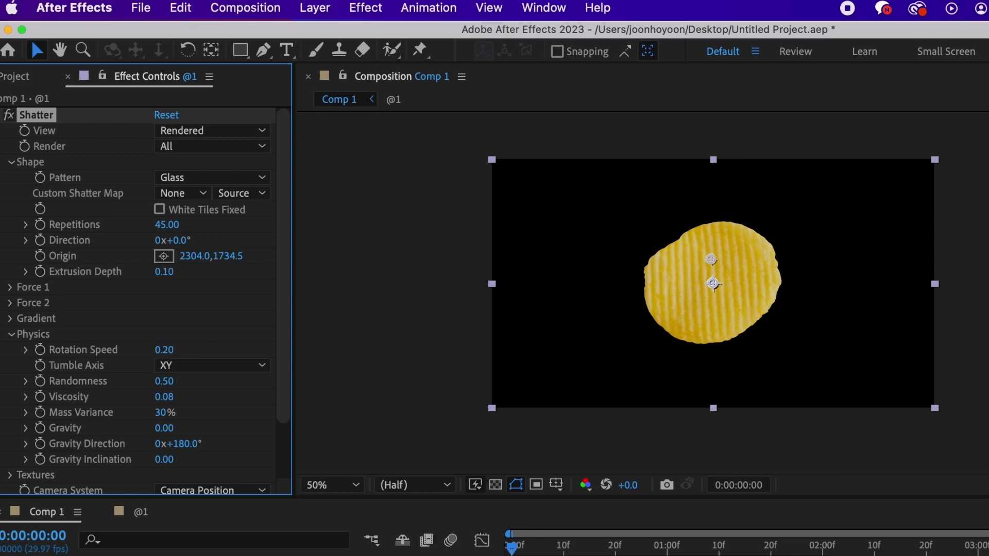
left_click(167, 384)
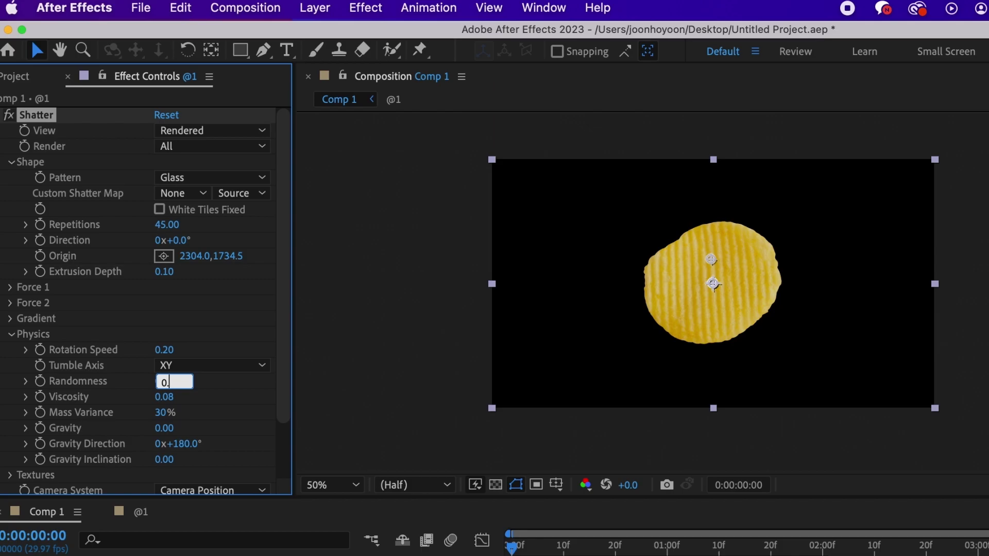
key("Return")
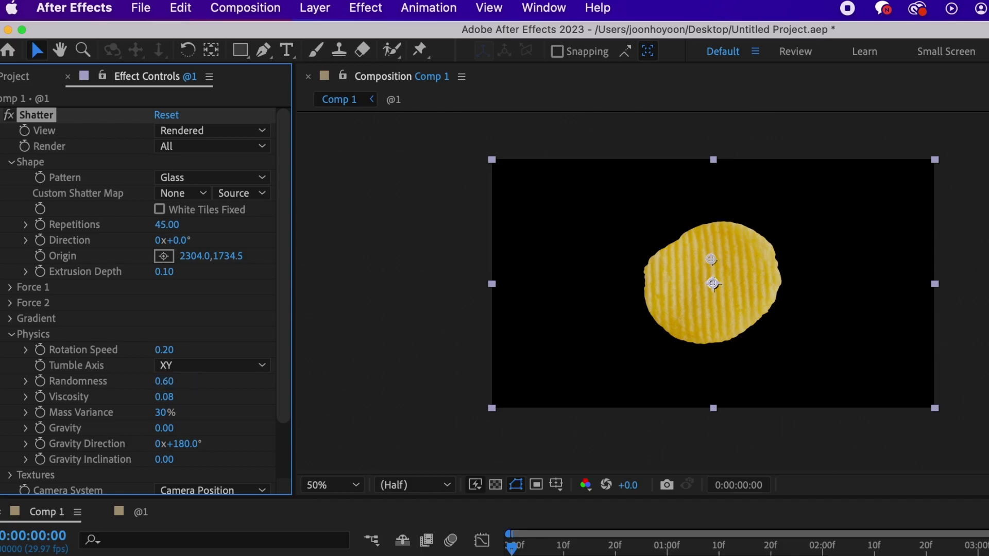
left_click(171, 401)
type("0.0")
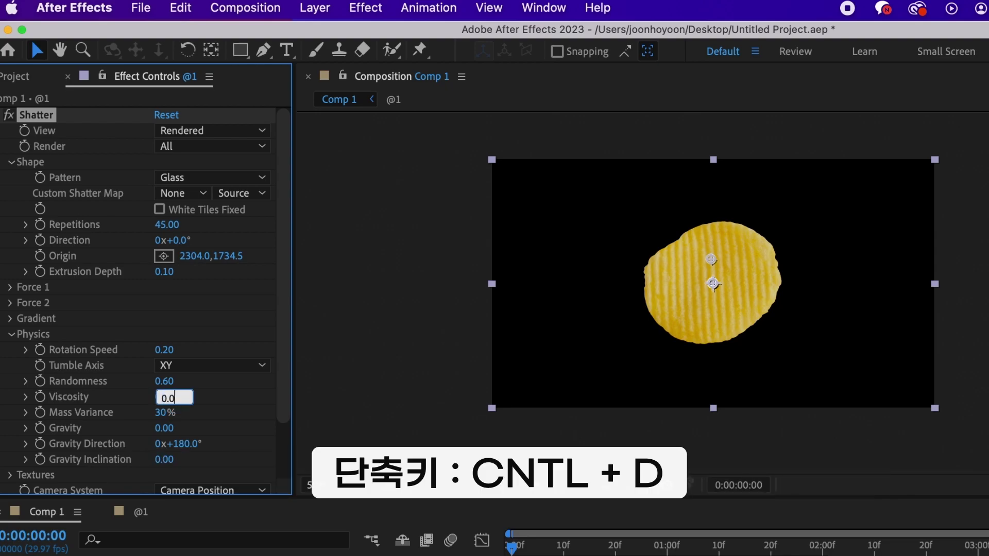
key("Return")
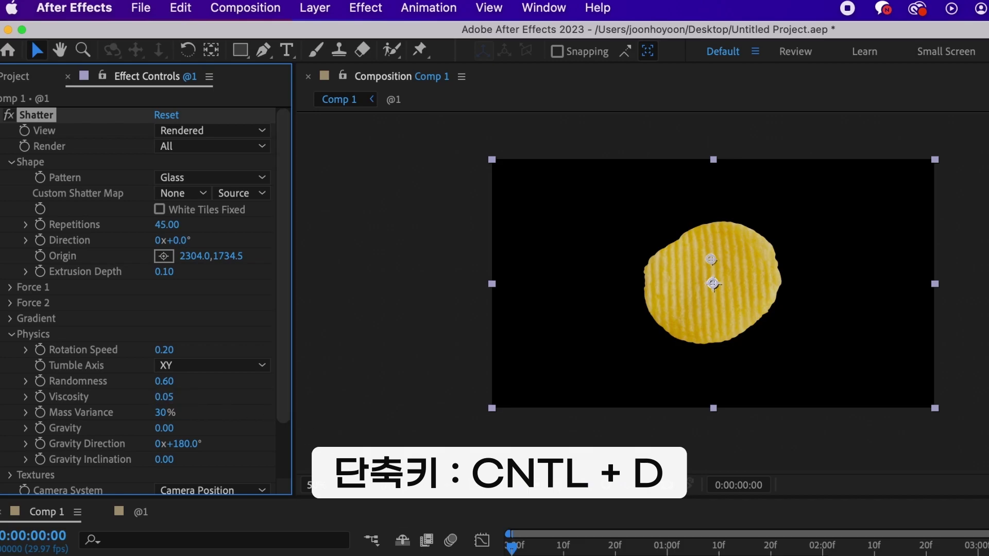
key("space")
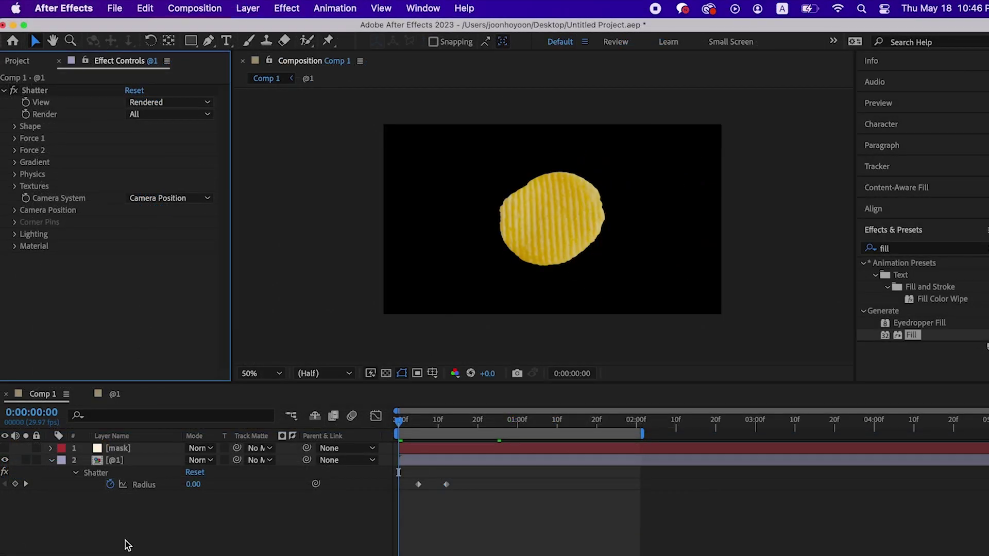
Duplicate the @1 layer and set the copy's Shatter shape Repetitions to 45
left_click(141, 462)
key("ctrl+d")
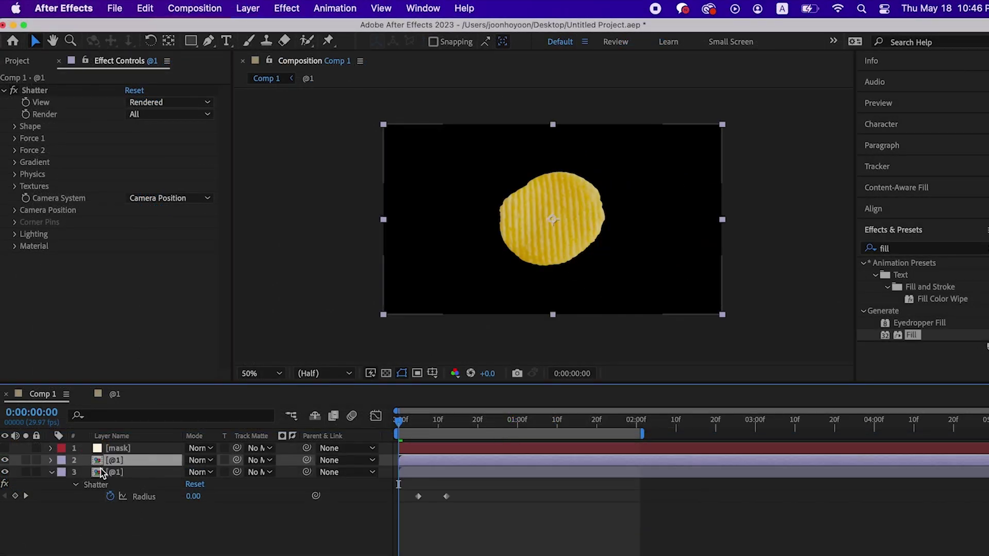
left_click(15, 127)
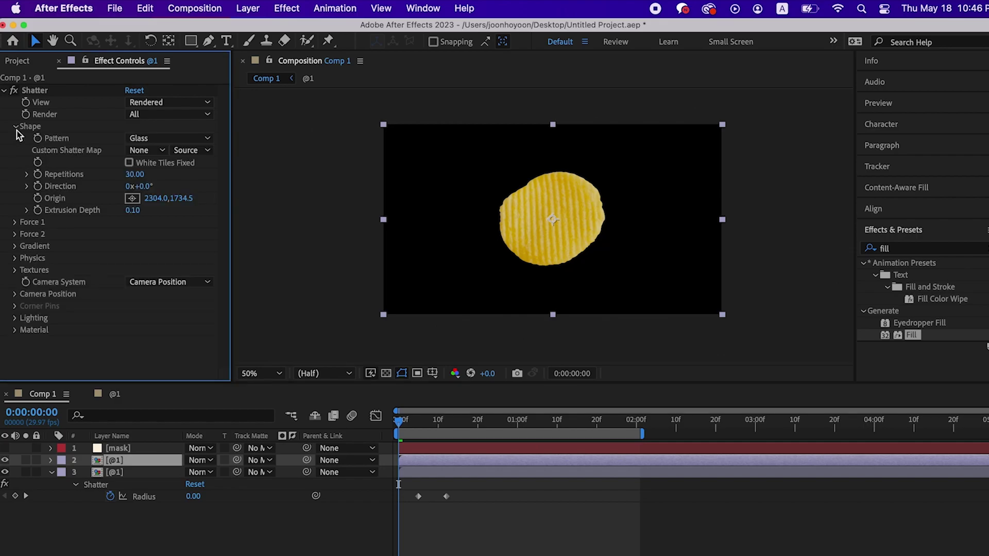
left_click(135, 174)
type("45")
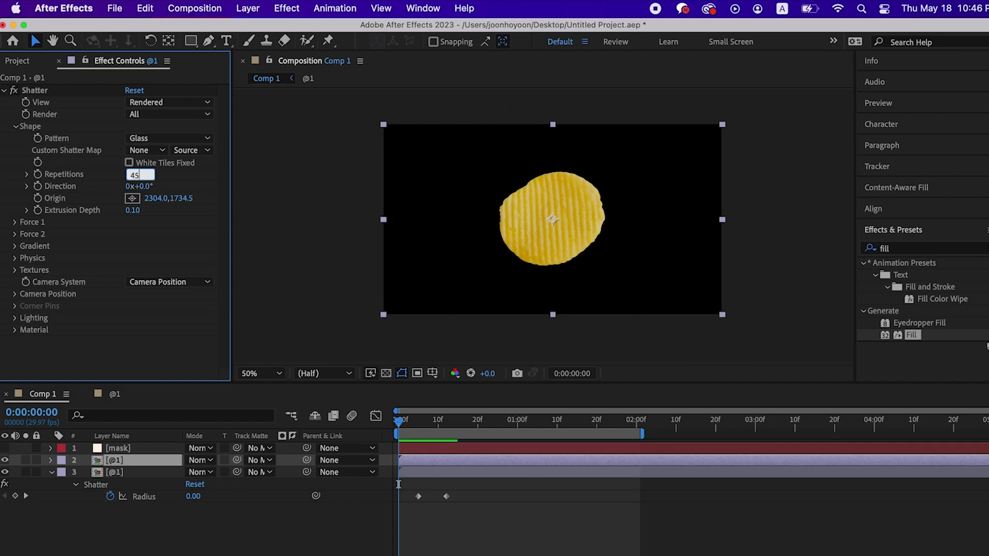
key("Return")
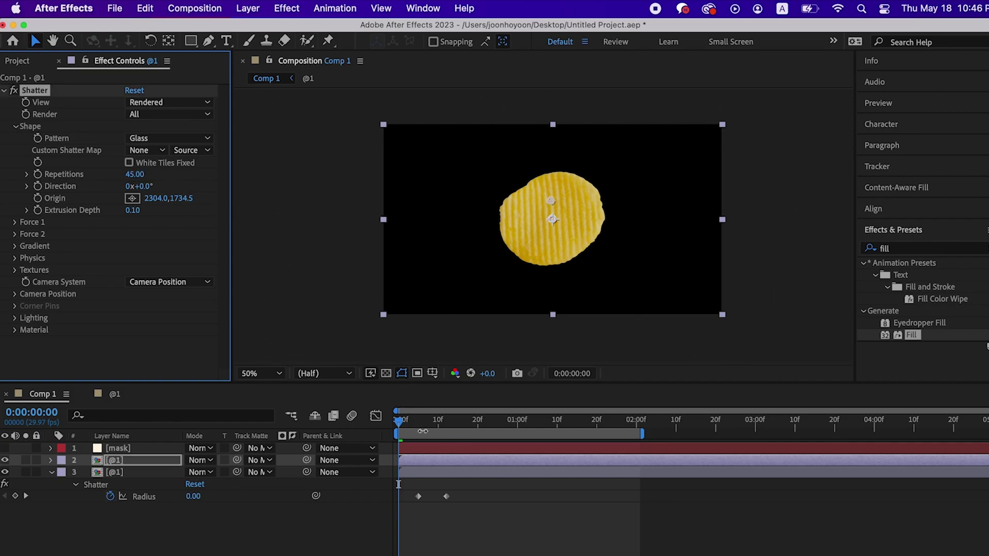
Shift the duplicate layer's two Radius keyframes about 2 frames later, preview the animation and return to the first frame
left_click(424, 462)
key("u")
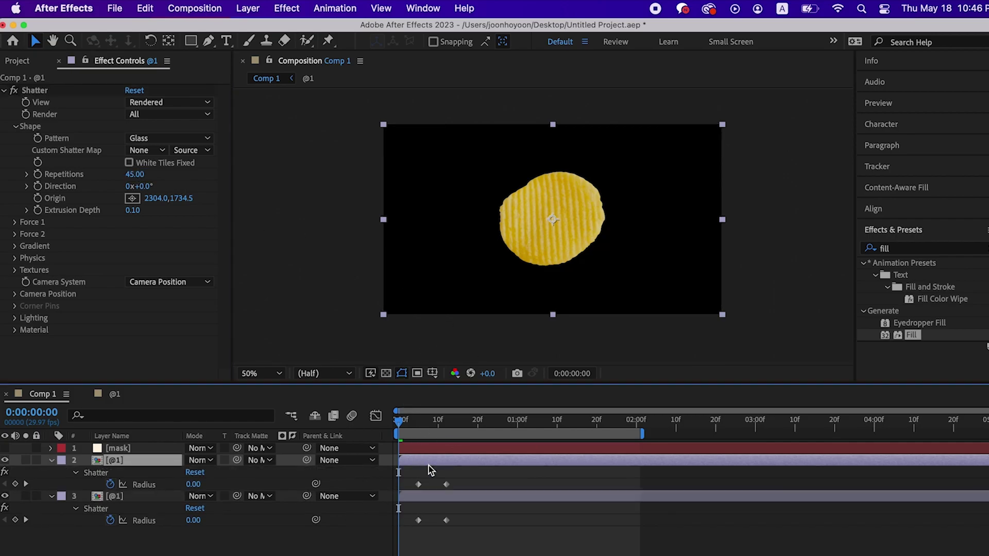
mouse_move(408, 482)
left_mouse_down()
mouse_move(444, 490)
mouse_move(427, 487)
left_mouse_up()
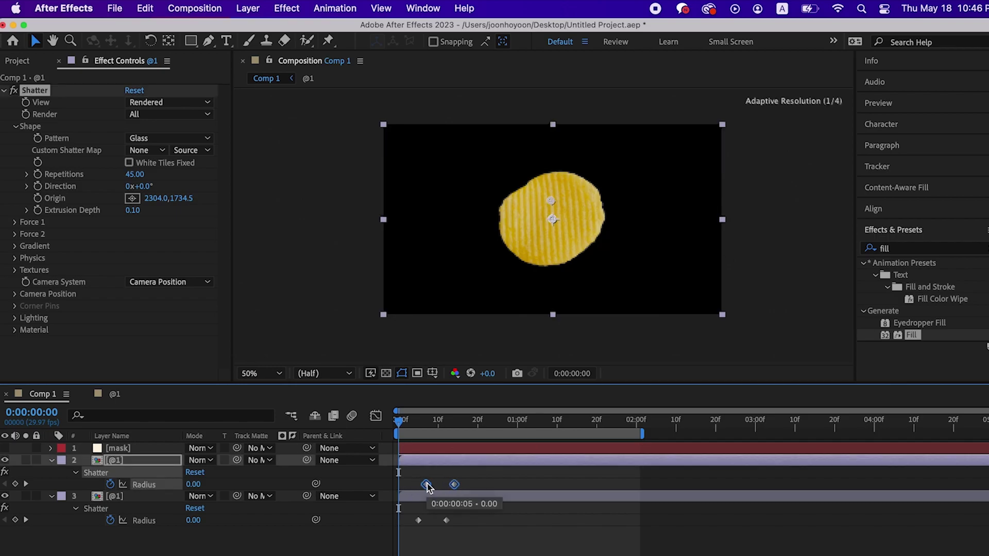
key("space")
key("space")
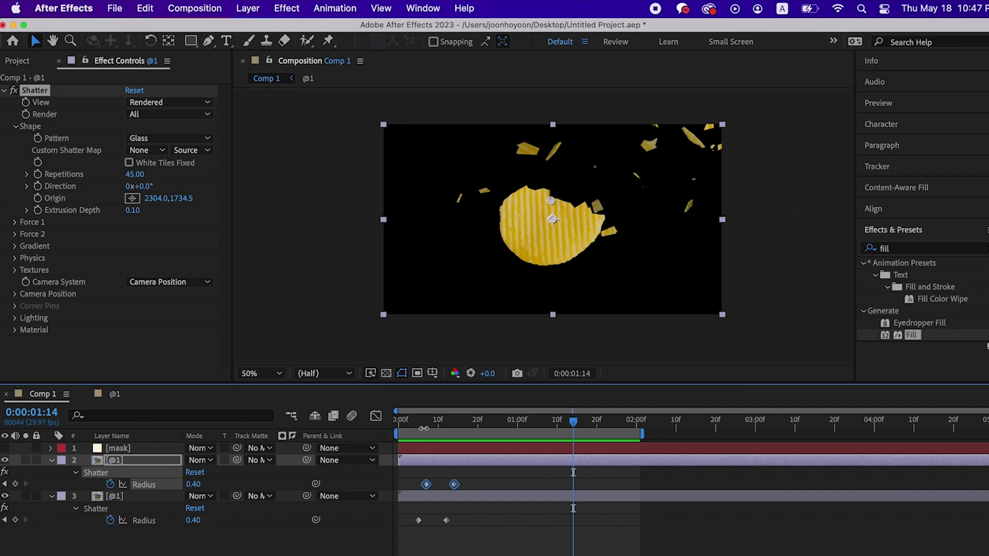
key("Home")
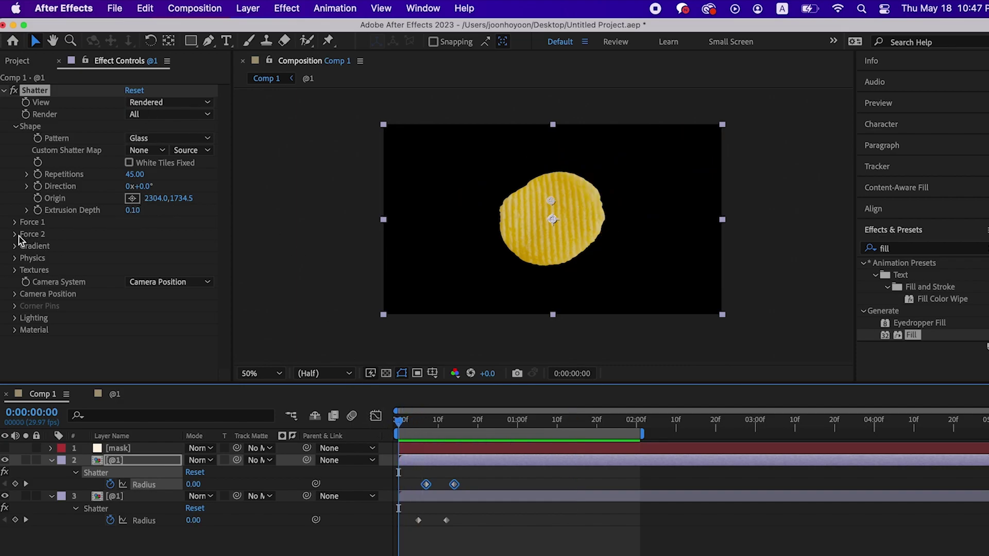
Give the duplicate @1 layer a Rotation Speed of 0.2, Randomness of 0.6 and Viscosity of 0.05, and preview it
left_click(15, 258)
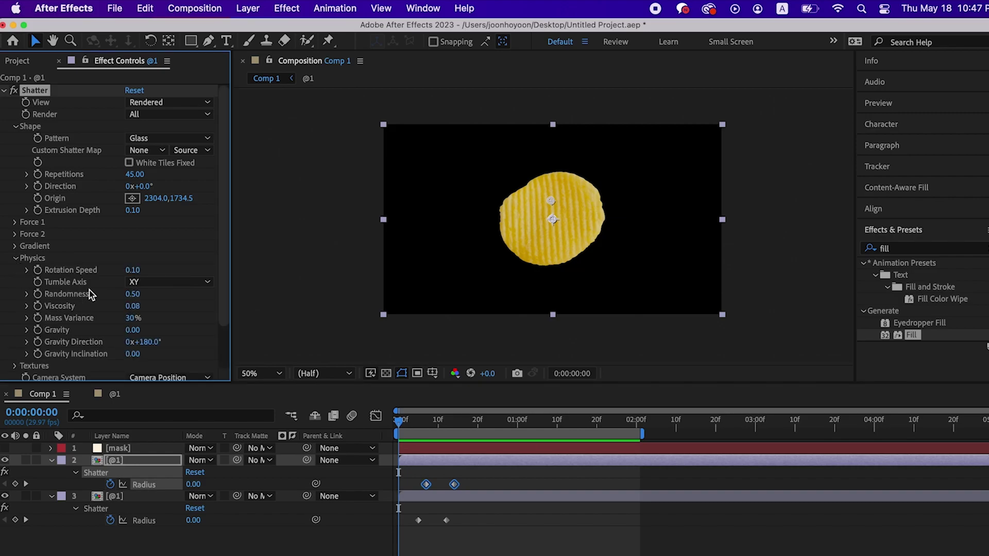
key("Tab")
type("0")
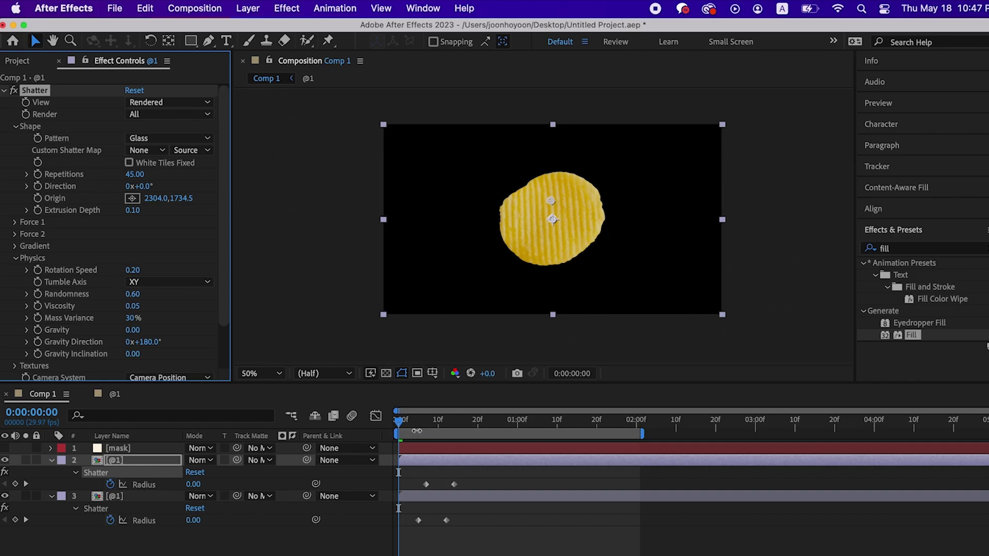
key("space")
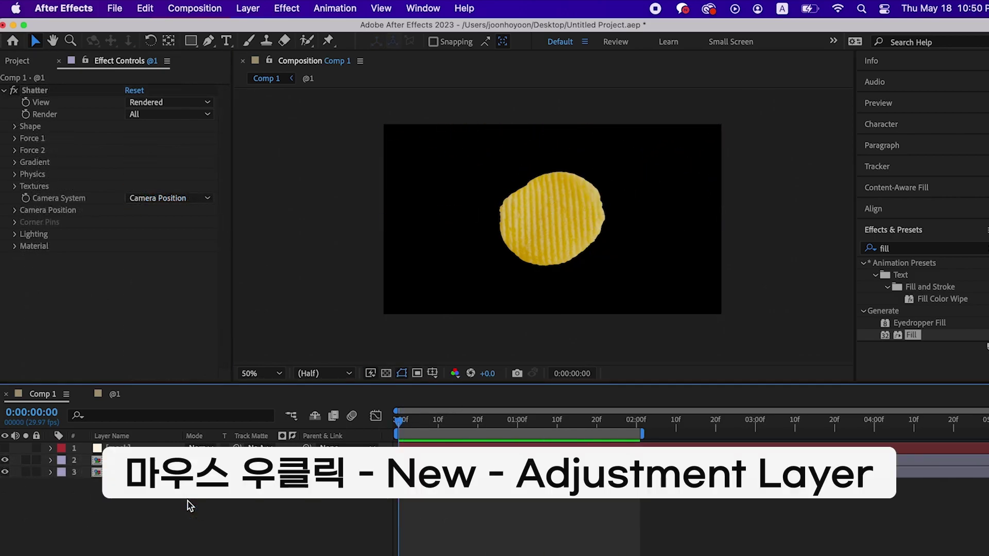
Add a new adjustment layer to Comp 1
right_click(187, 502)
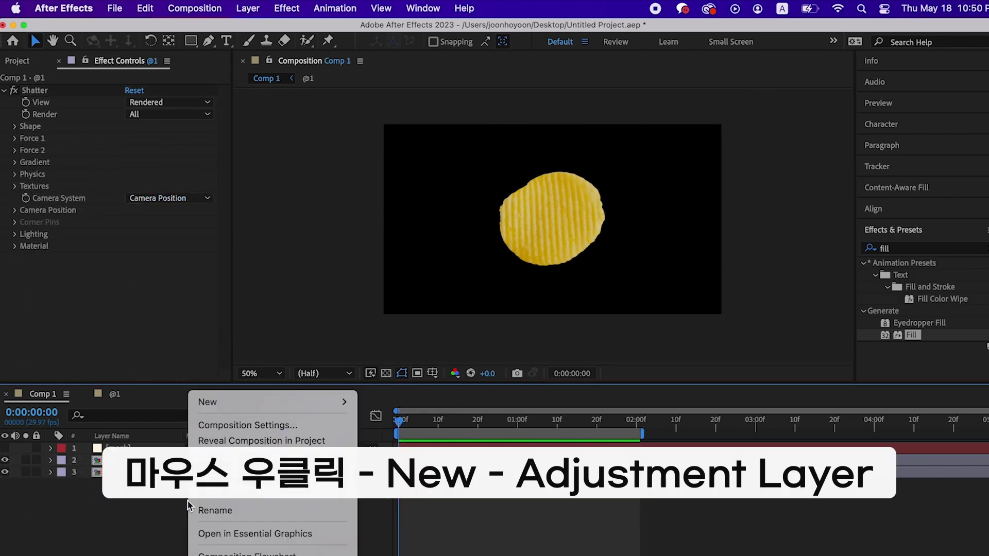
mouse_move(304, 402)
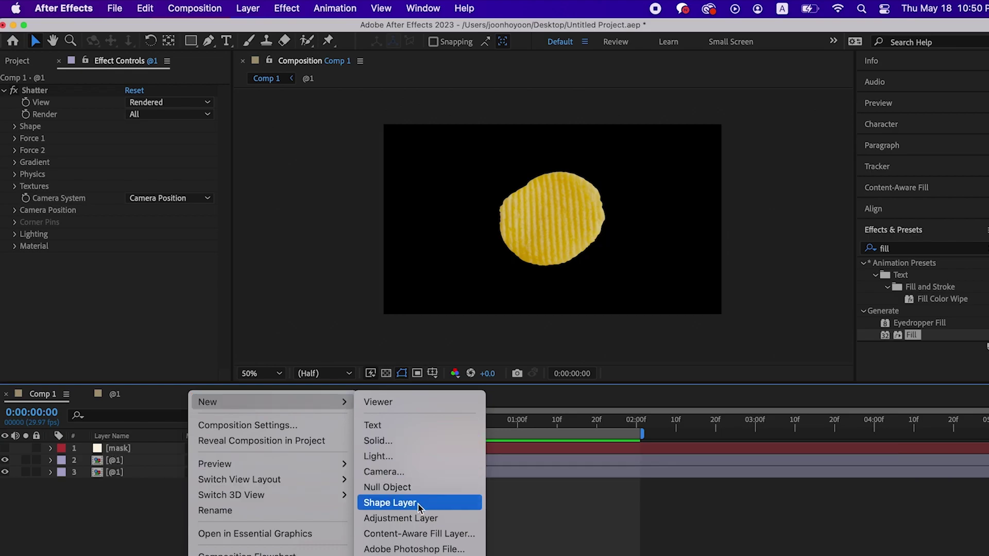
left_click(412, 518)
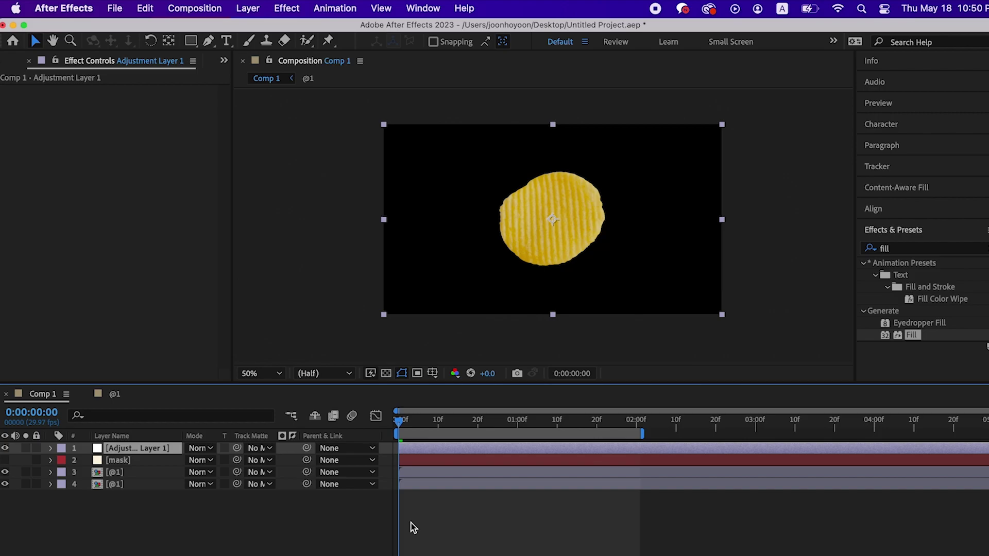
Apply the Wiggle - position preset to Adjustment Layer 1 and preview the animation
left_click(899, 251)
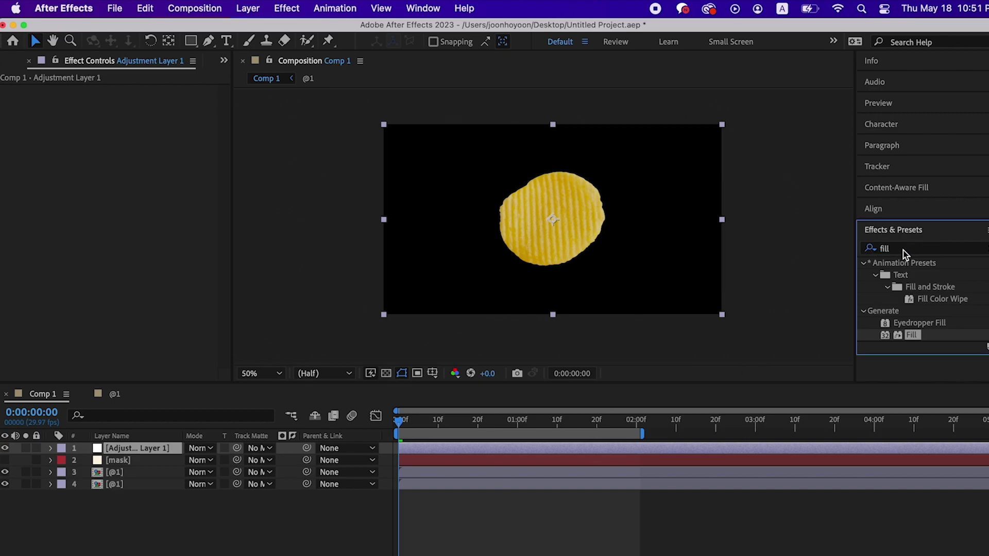
left_click(902, 250)
key("BackSpace")
key("BackSpace")
key("BackSpace")
key("BackSpace")
type("wiggle")
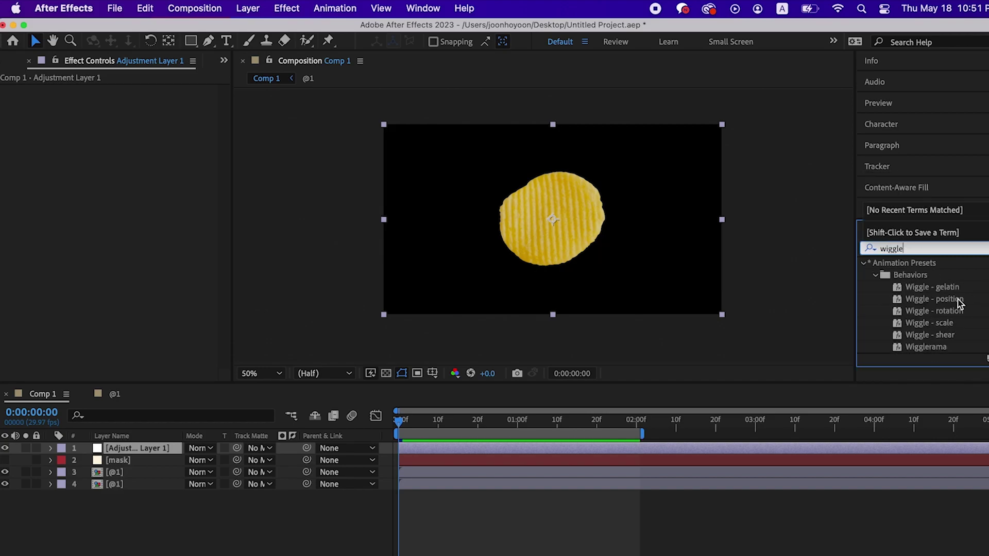
left_click_drag(959, 304, 156, 449)
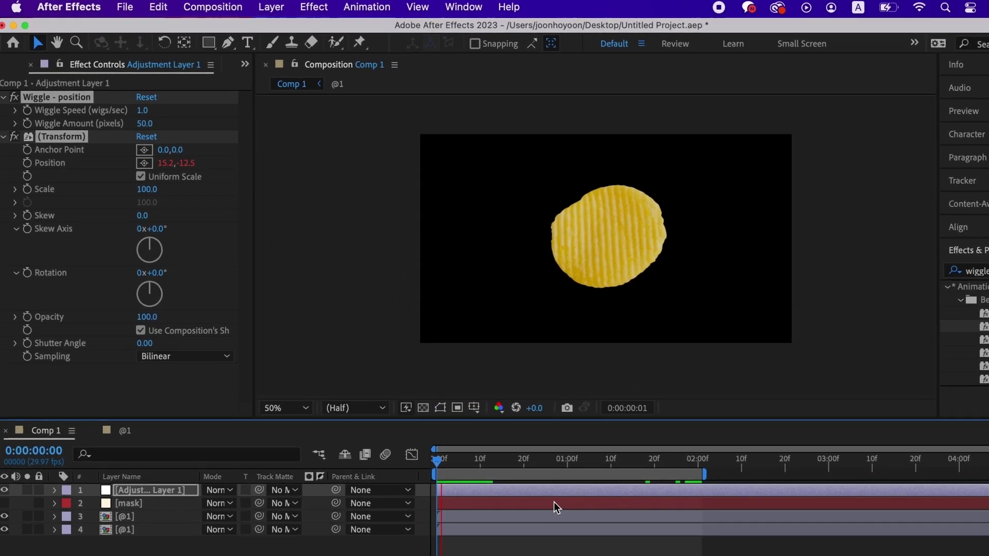
key("space")
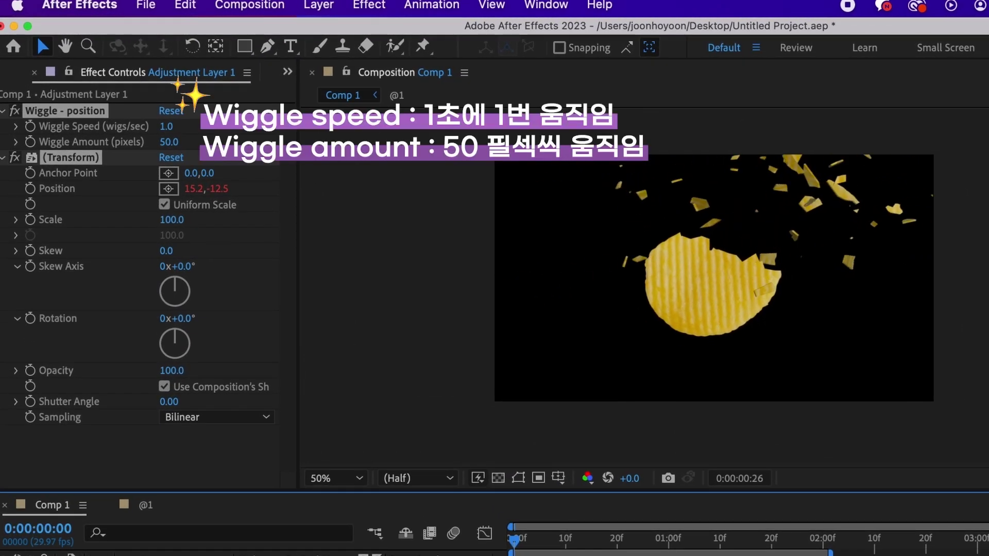
key("space")
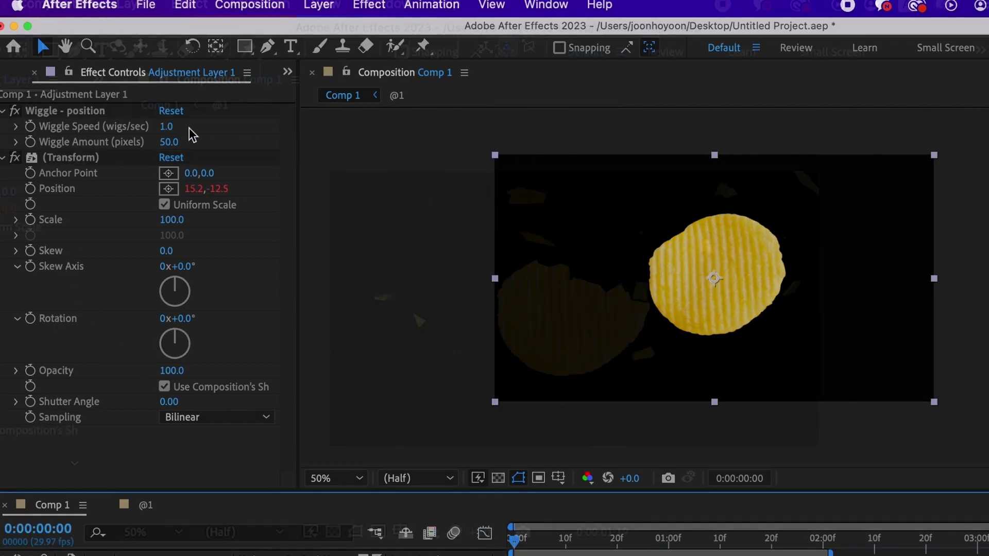
key("space")
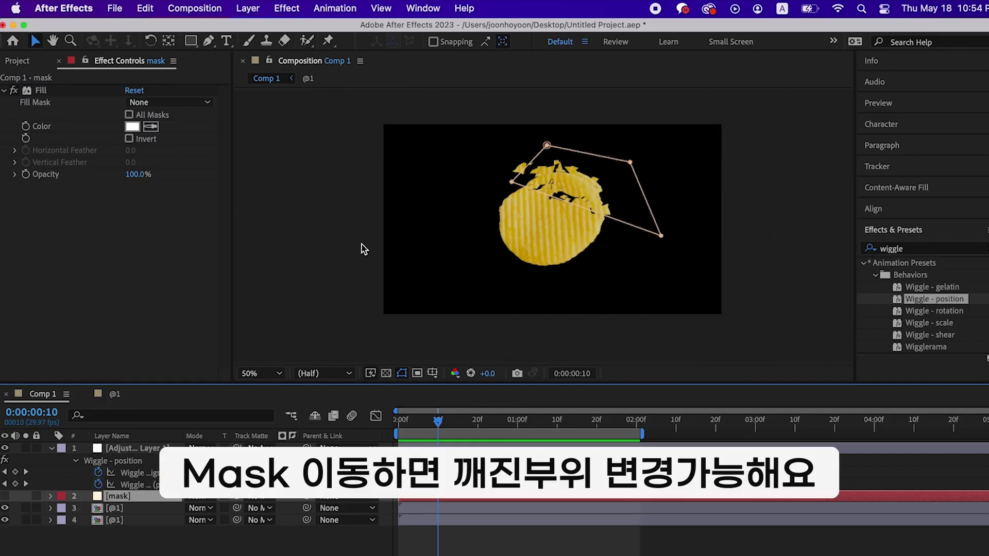
Move the whole mask path on the mask layer over the chip's lower-left part and preview the break from the first frame
double_click(548, 148)
left_click_drag(601, 154, 517, 207)
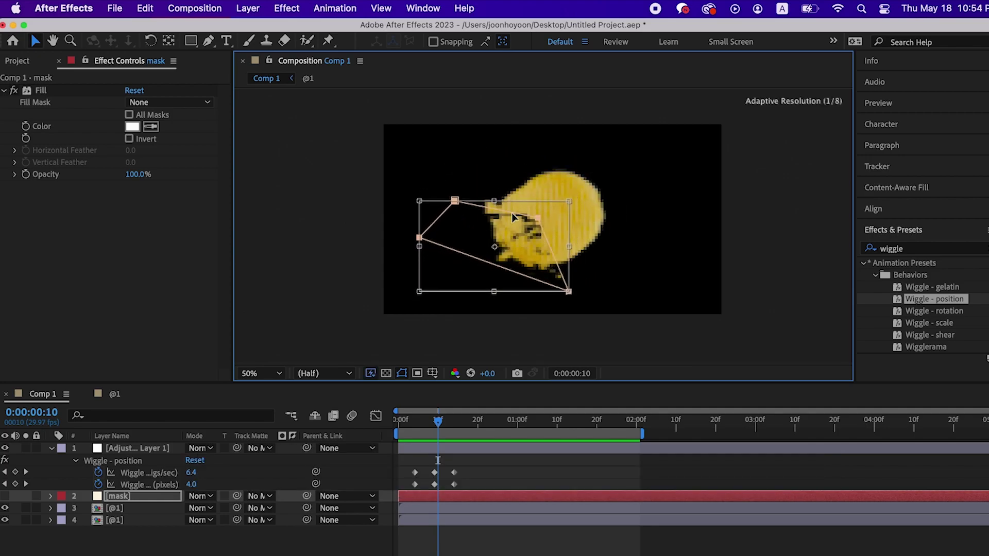
left_click_drag(438, 421, 379, 422)
key("space")
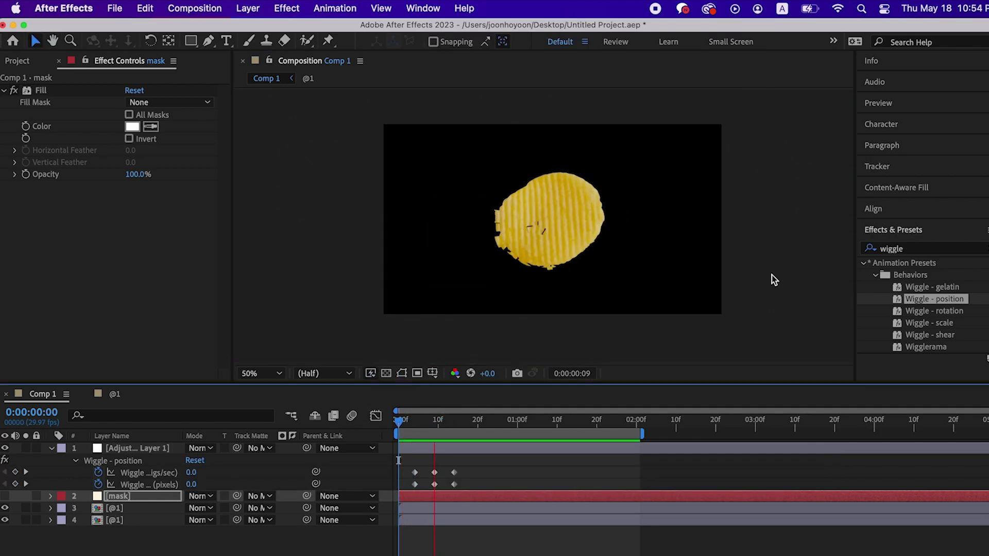
Preview the chip breaking with the polygon, circle and star masks on the mask layer
left_click(418, 424)
key("space")
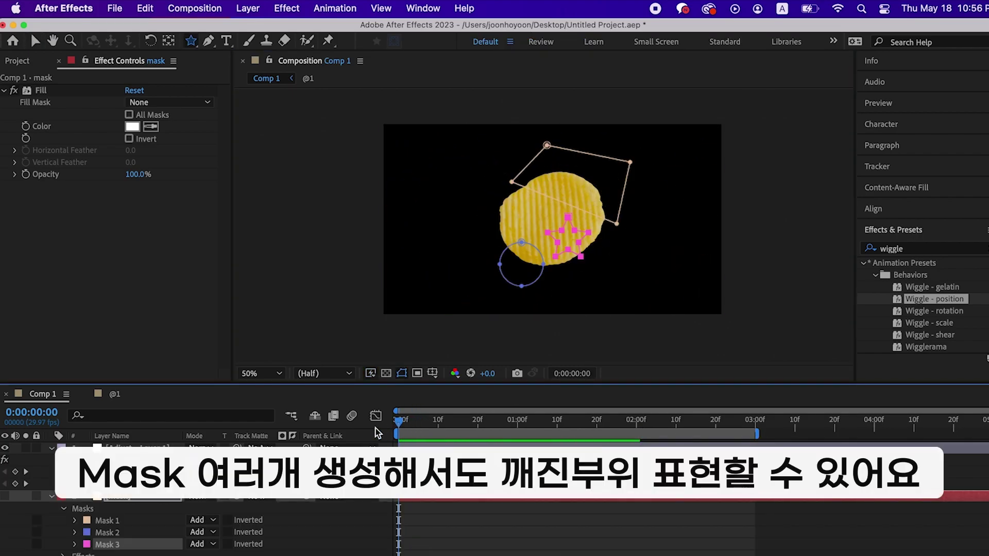
key("space")
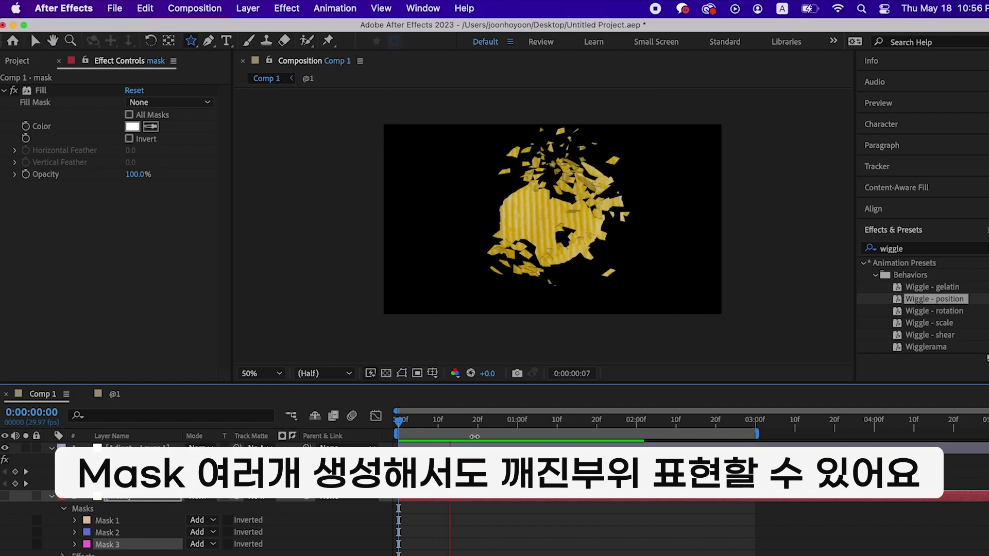